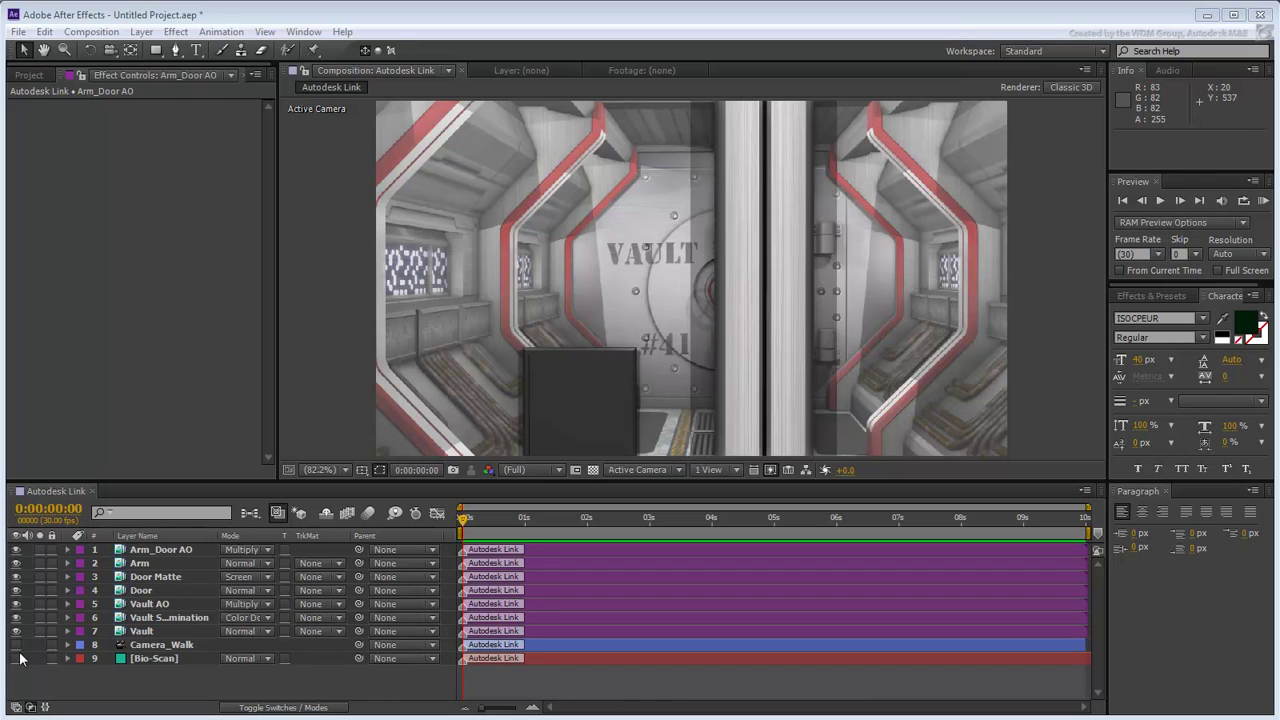
Switch on the eye of layer 9, the Bio-Scan solid, and select it.
left_click(16, 645)
left_click(16, 658)
left_click(153, 658)
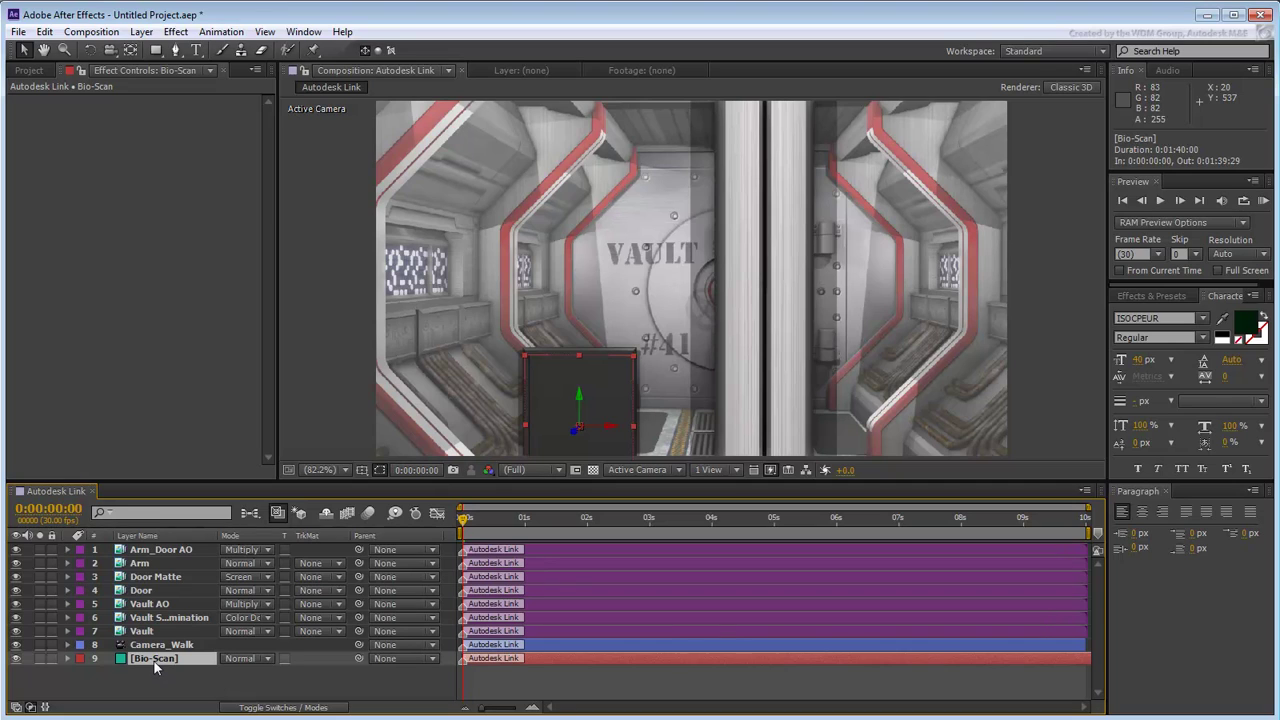
Drag Bio-Scan up to position 3 below Arm and scrub the camera move's start.
left_click_drag(154, 662, 160, 575)
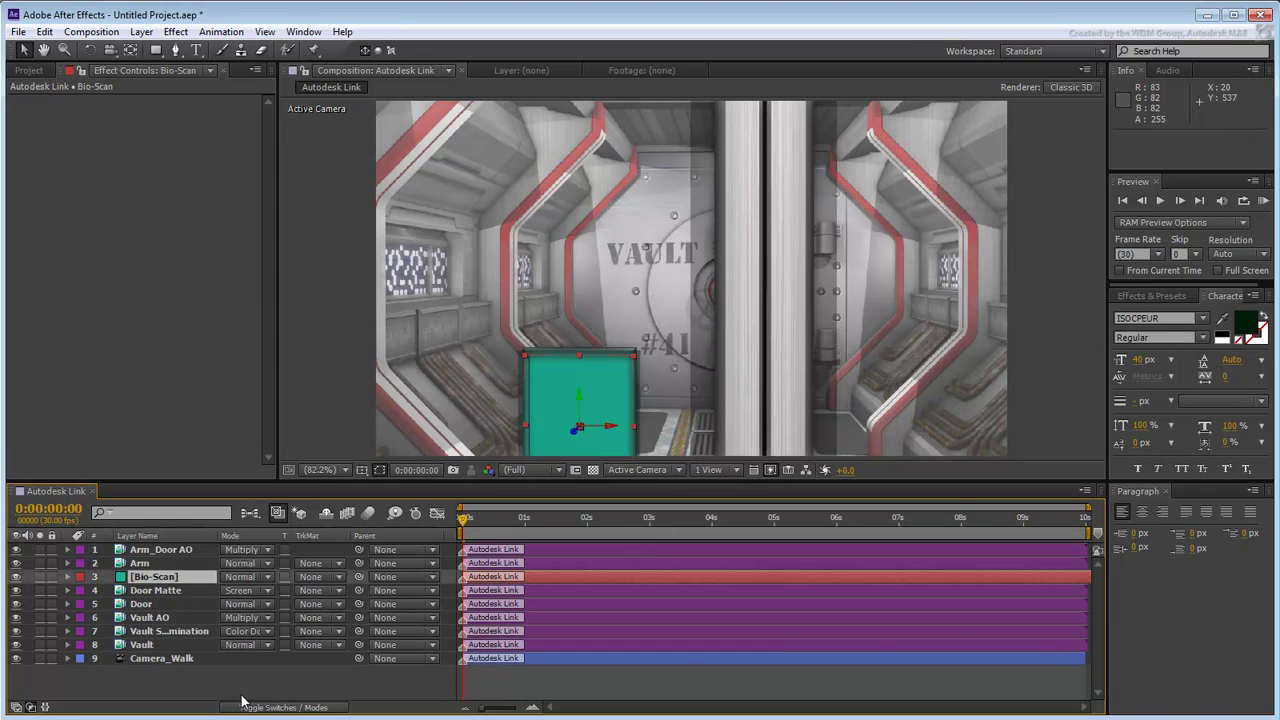
right_click(146, 577)
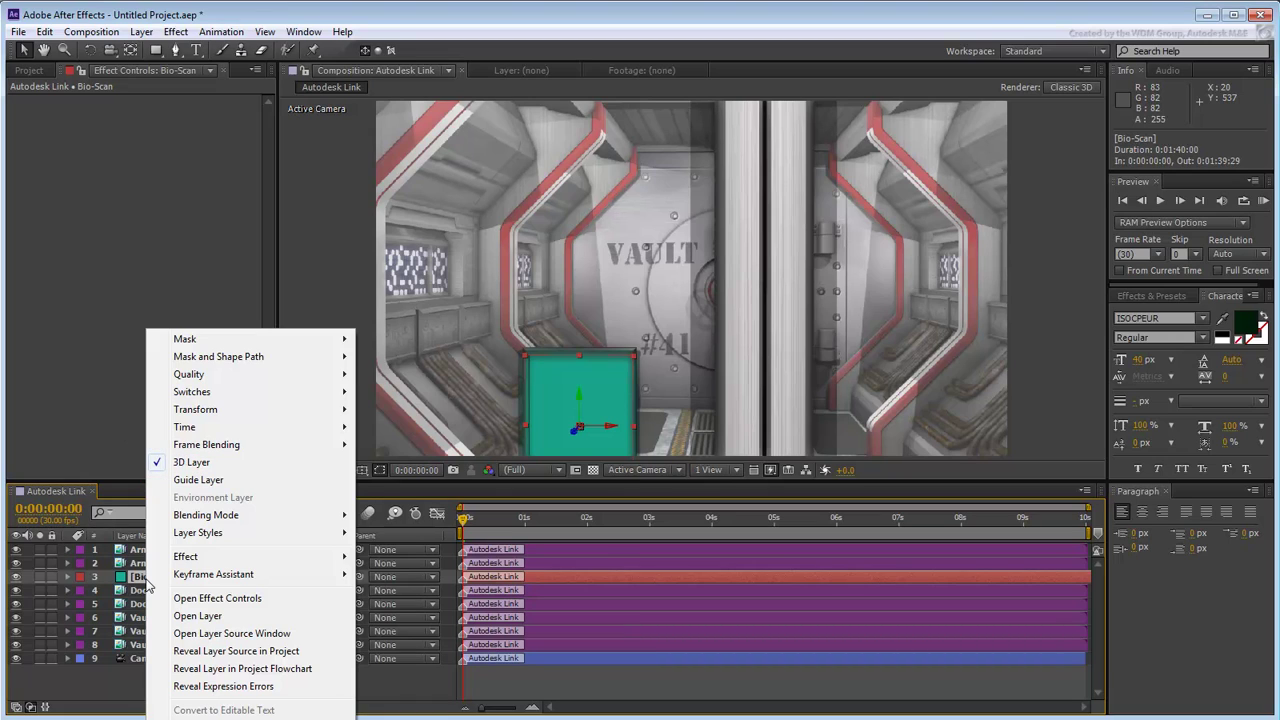
left_click(139, 579)
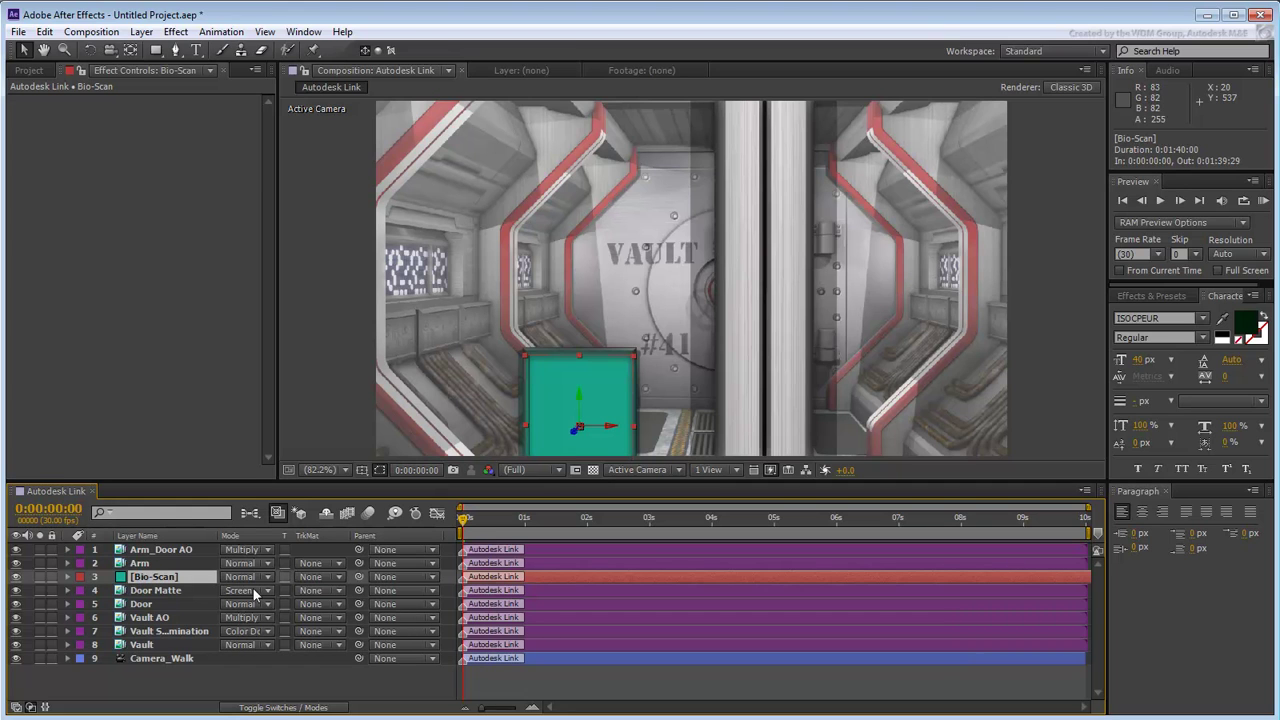
left_click_drag(463, 519, 431, 522)
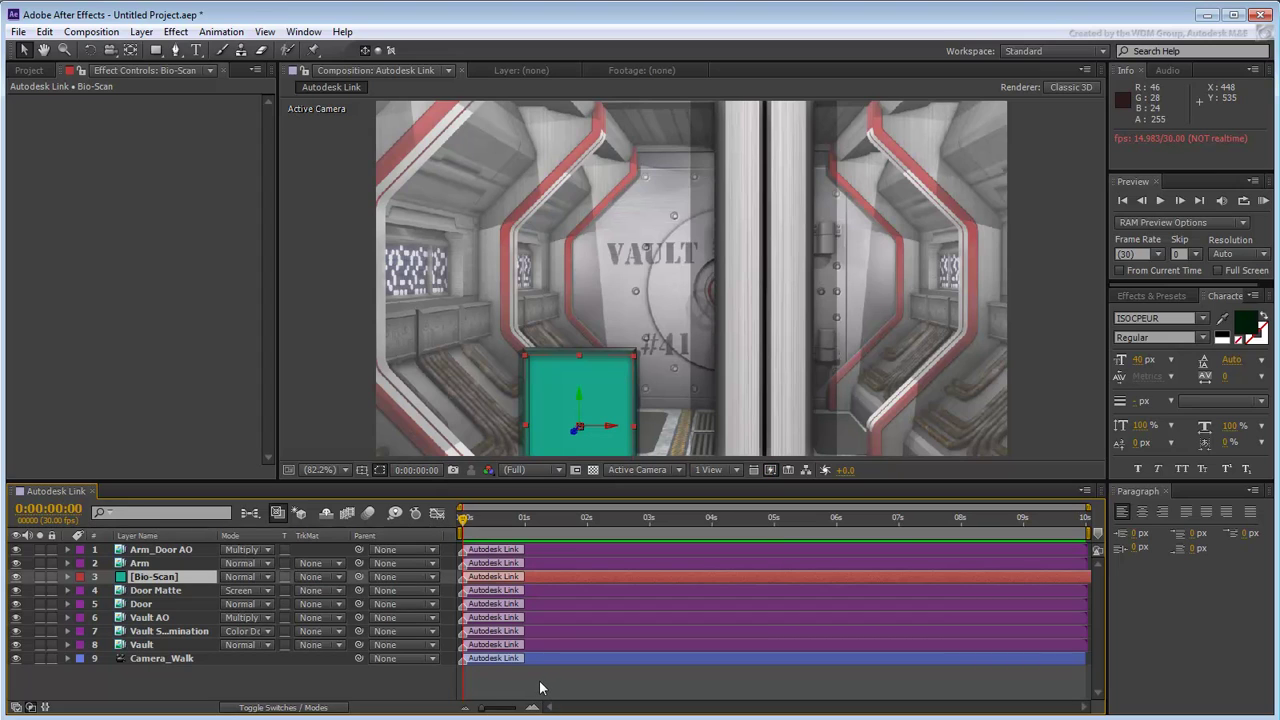
Reveal Bio-Scan's Transform: Position 12.8, -52.6, 501.1 with 180° X and Z Rotation.
left_click(68, 576)
left_click(68, 577)
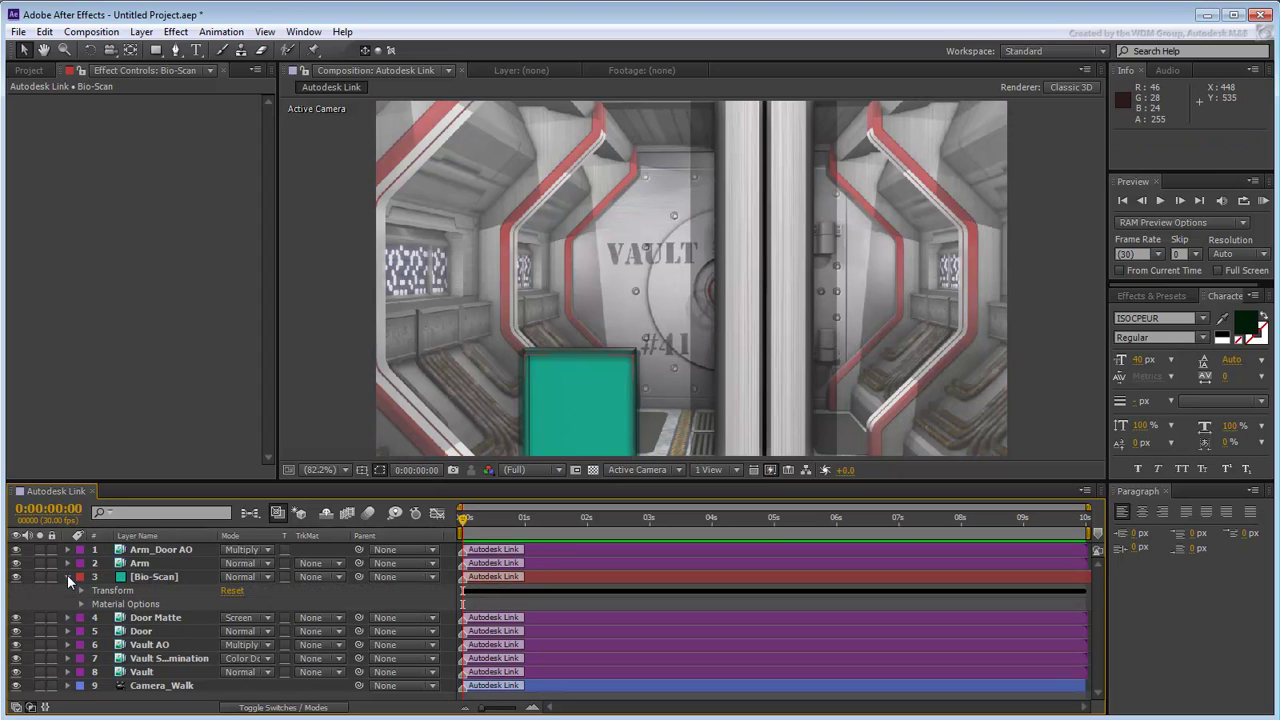
left_click(80, 590)
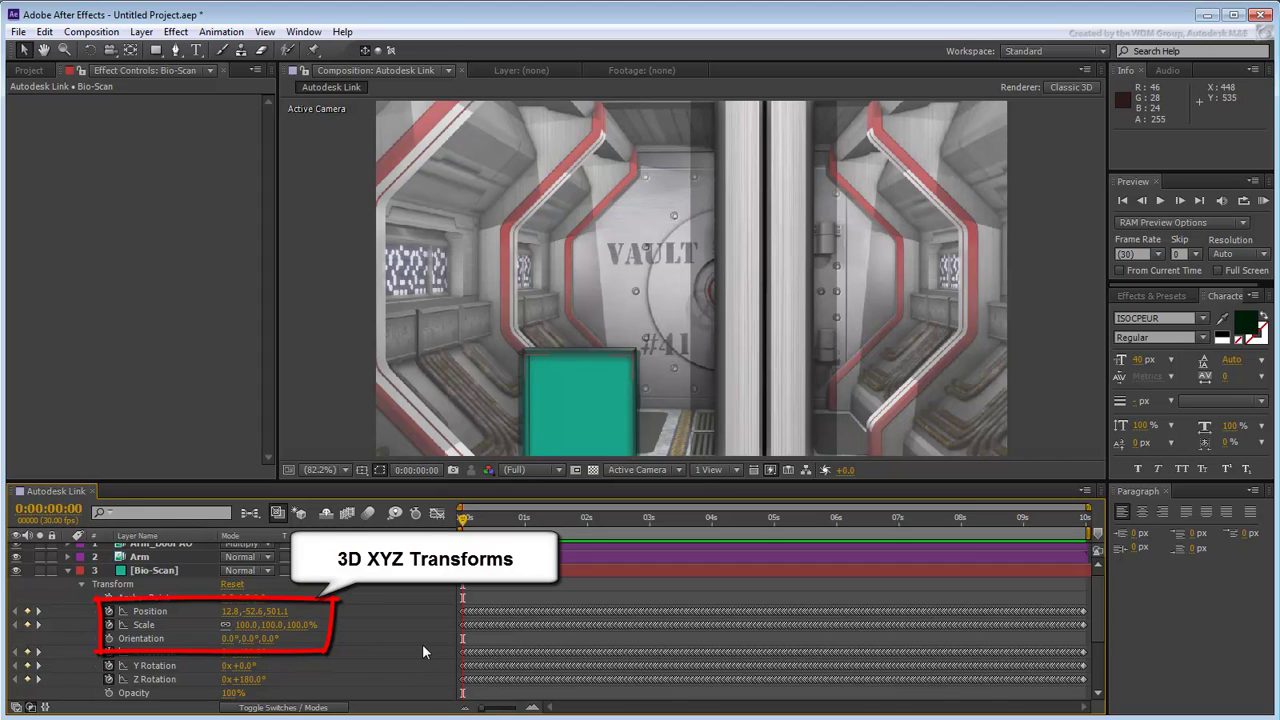
Compare against the Arm and Camera_Walk Transform values, then collapse those groups.
left_click(68, 557)
left_click(81, 584)
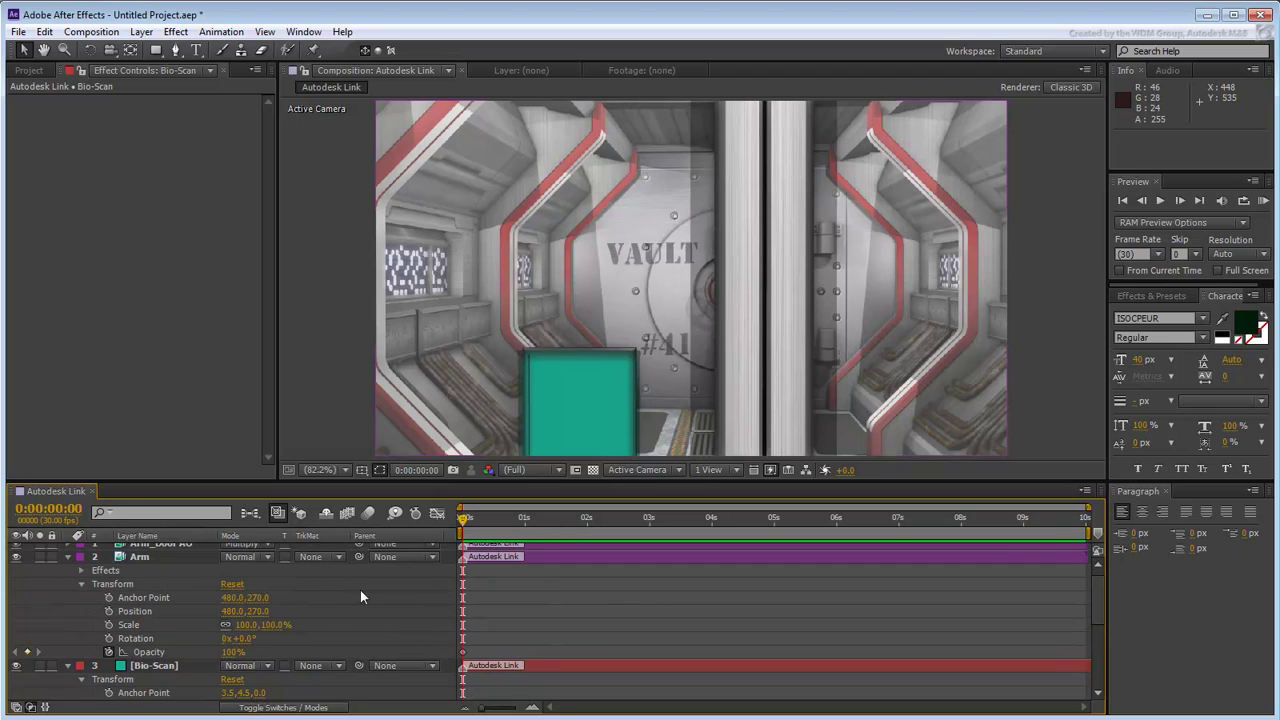
left_click(67, 556)
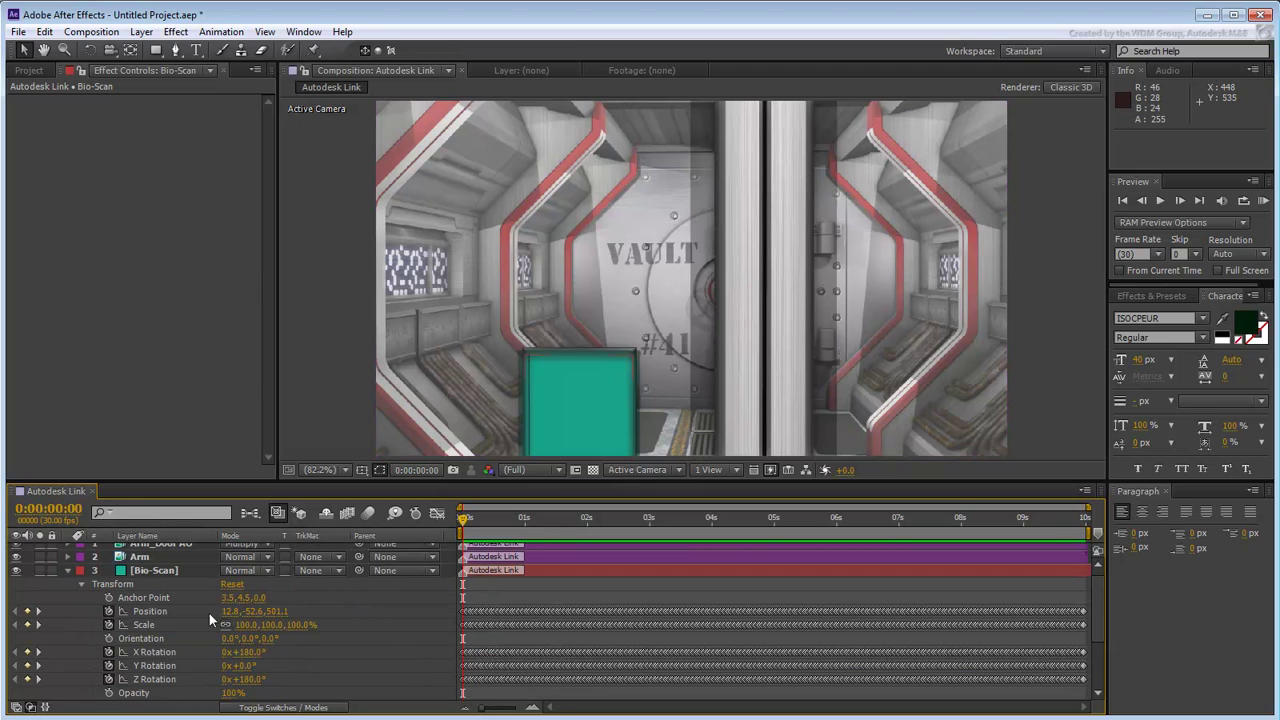
scroll(378, 650, "down", 3)
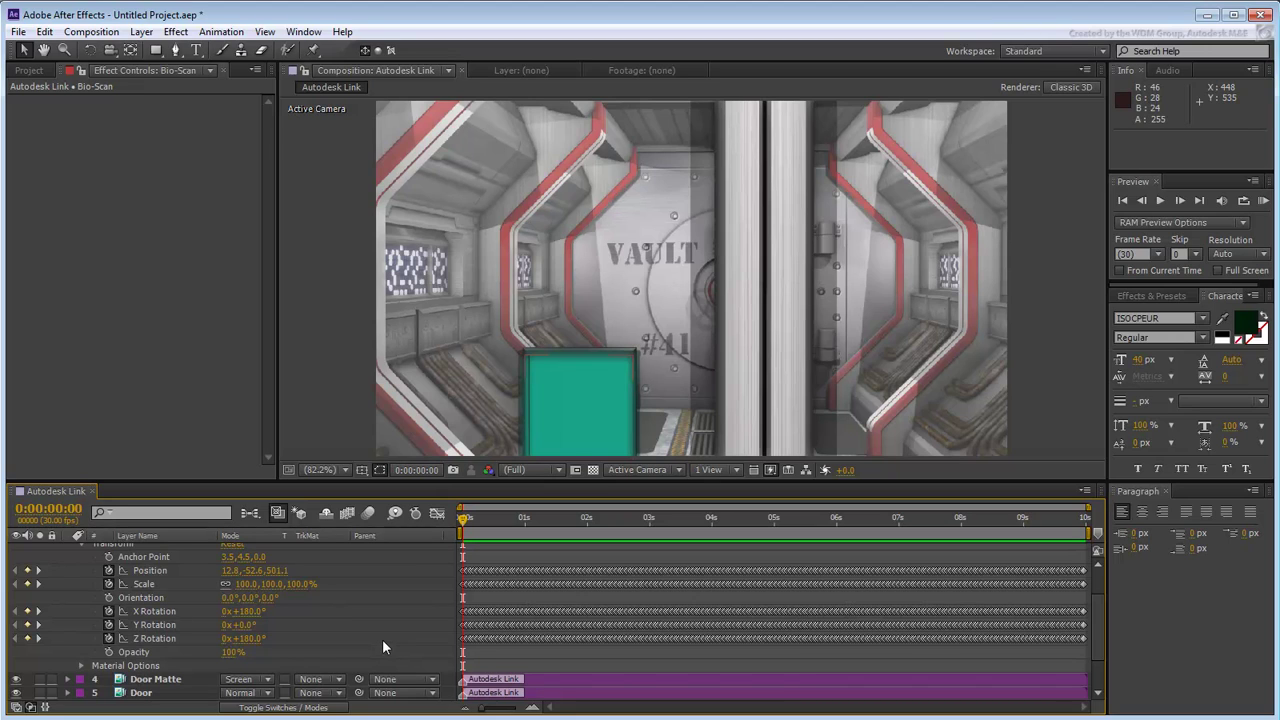
scroll(389, 631, "down", 4)
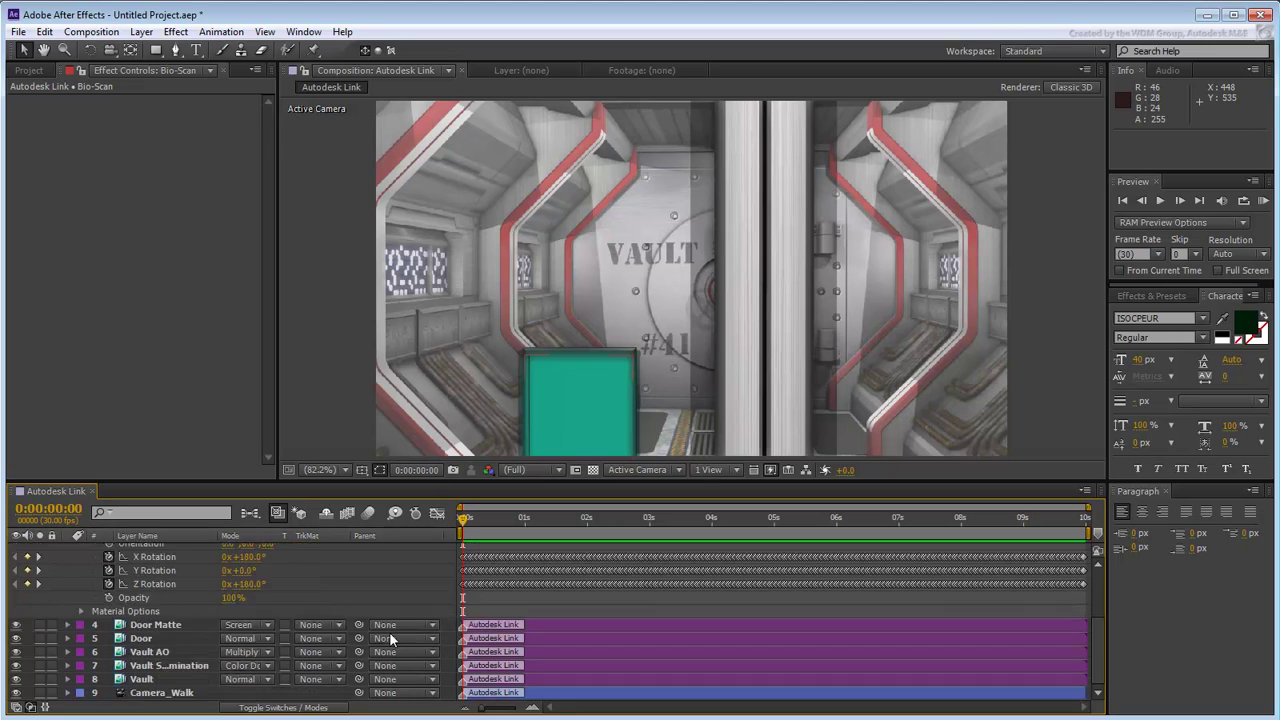
left_click(67, 692)
left_click(81, 679)
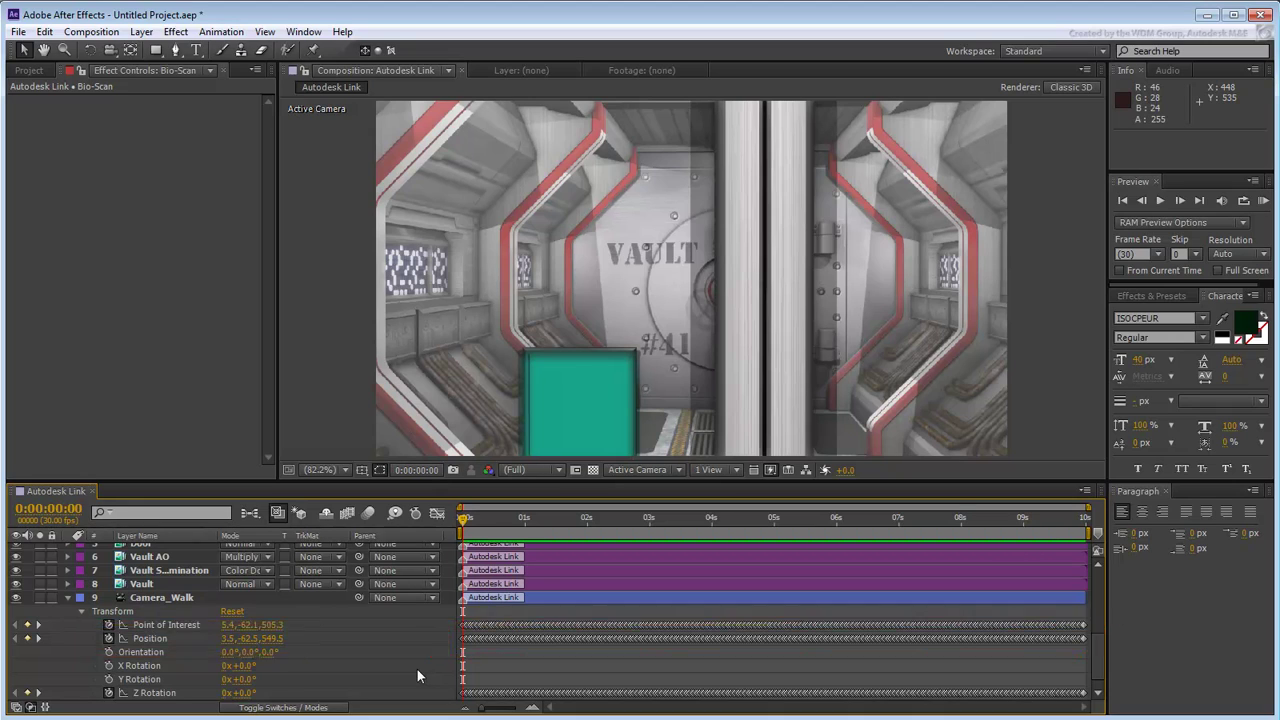
left_click(67, 597)
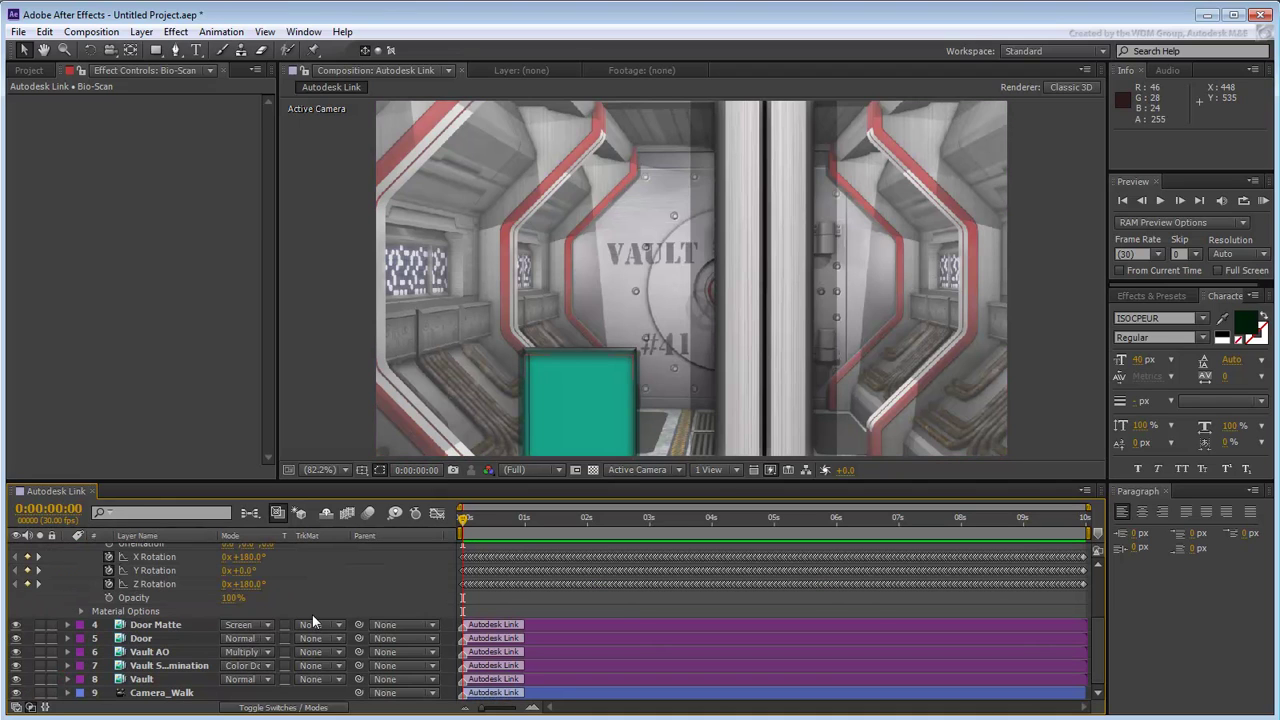
scroll(312, 618, "up", 2)
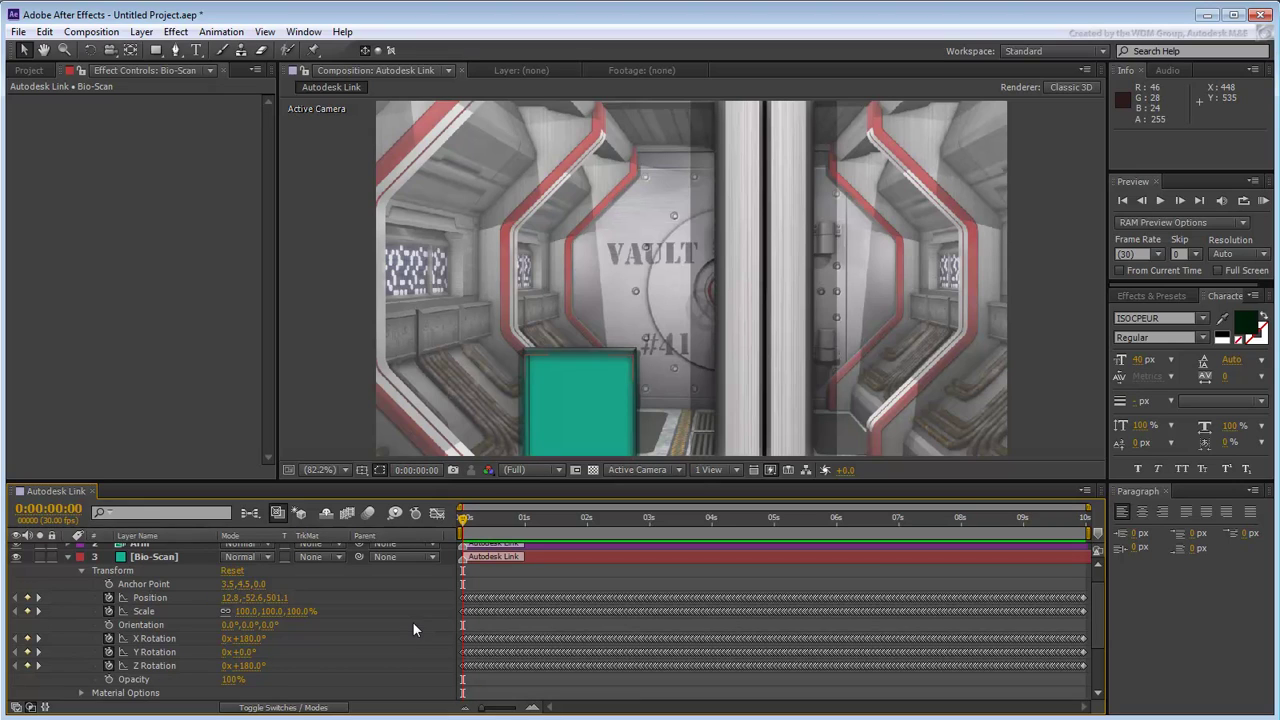
In Photoshop's hand.psd, keep Match Found hidden and set Searching Database to 100% opacity.
key("alt+Tab")
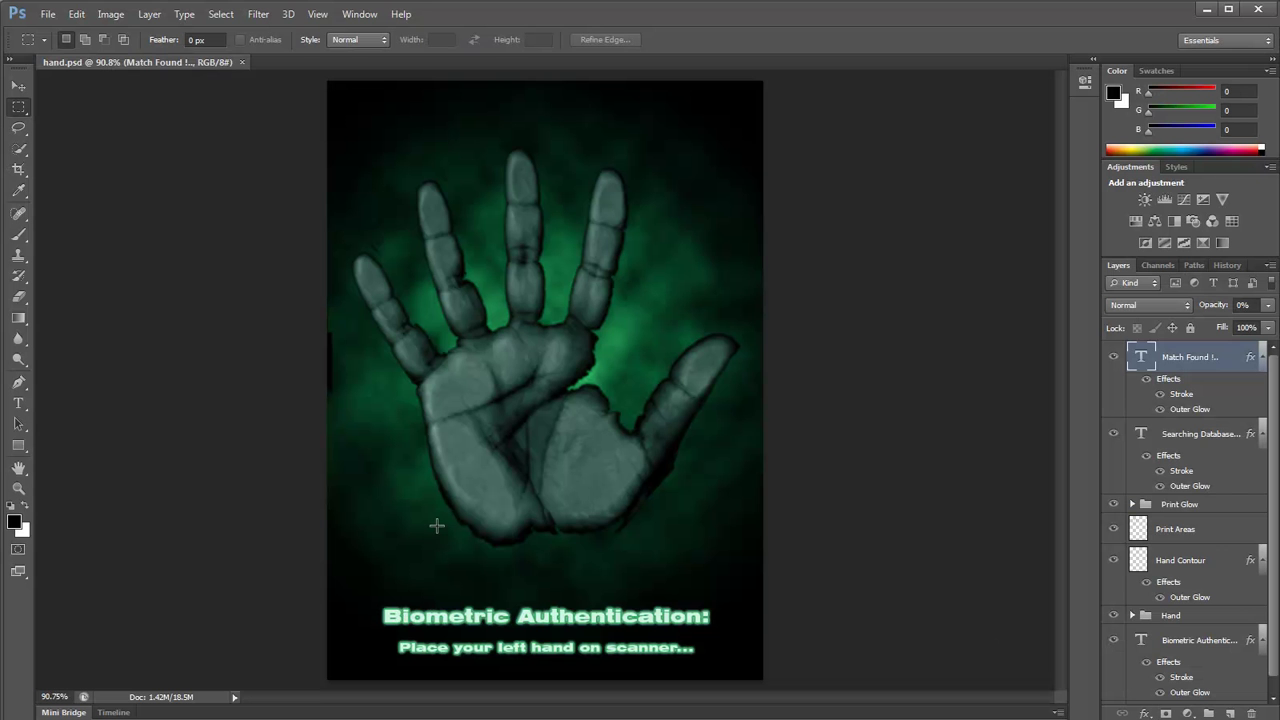
left_click(1268, 305)
mouse_move(1187, 329)
left_mouse_down()
mouse_move(1270, 329)
mouse_move(1145, 330)
mouse_move(1270, 329)
left_mouse_up()
left_click(1190, 434)
left_click(1268, 305)
left_click(1181, 504)
Raise Print Glow, Print Areas and Hand Contour to 100% opacity, then return to After Effects.
left_click(1268, 305)
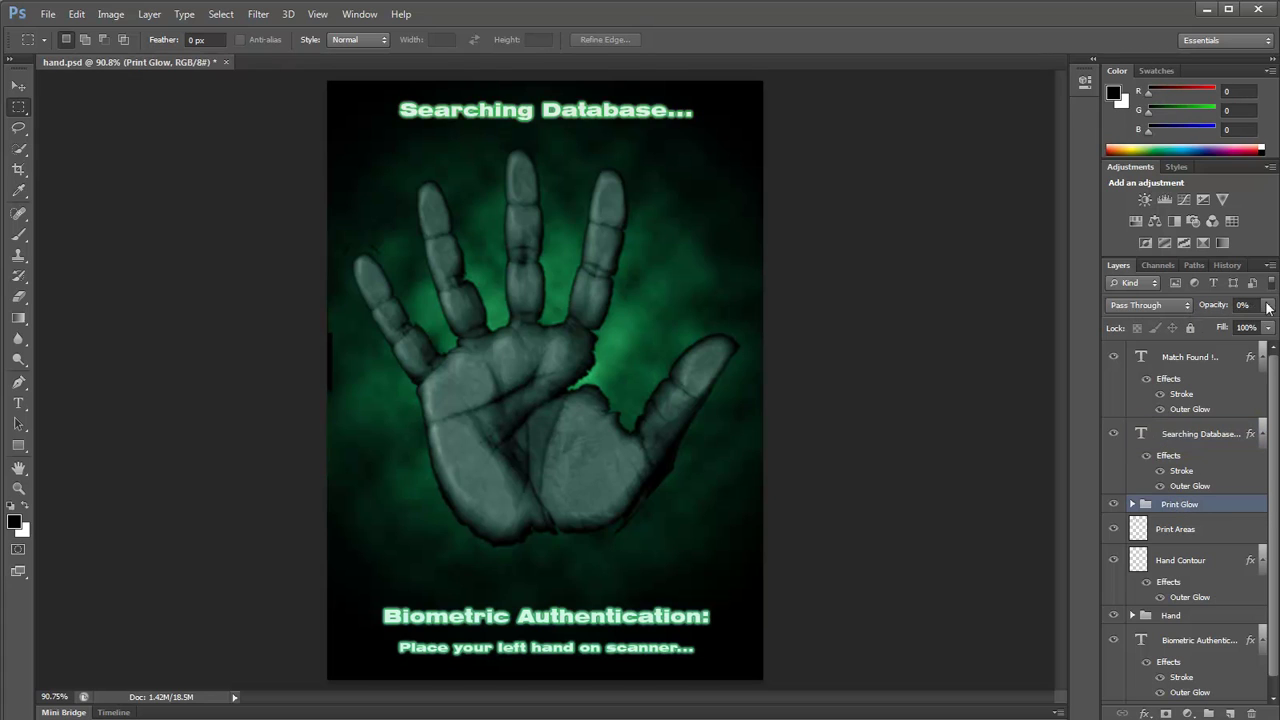
left_click_drag(1190, 329, 1270, 329)
left_click(1185, 529)
left_click(1268, 305)
left_click(1180, 560)
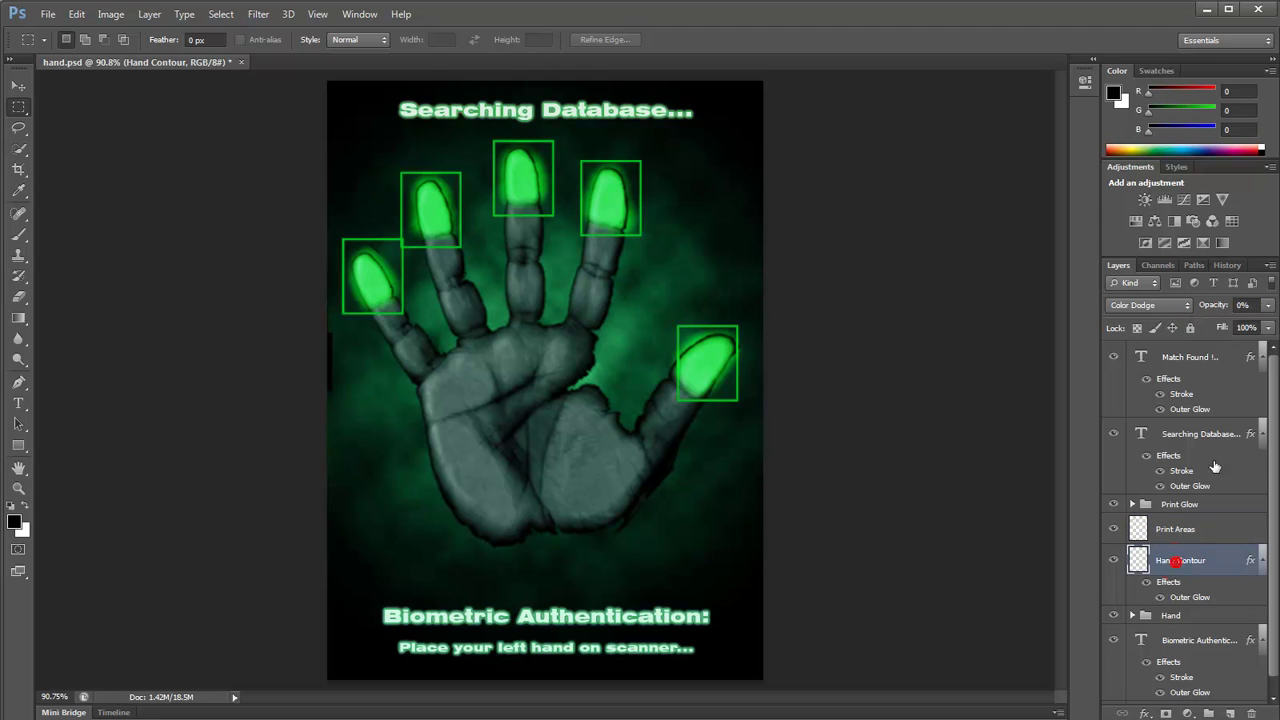
left_click(1268, 305)
left_click_drag(1192, 329, 1277, 326)
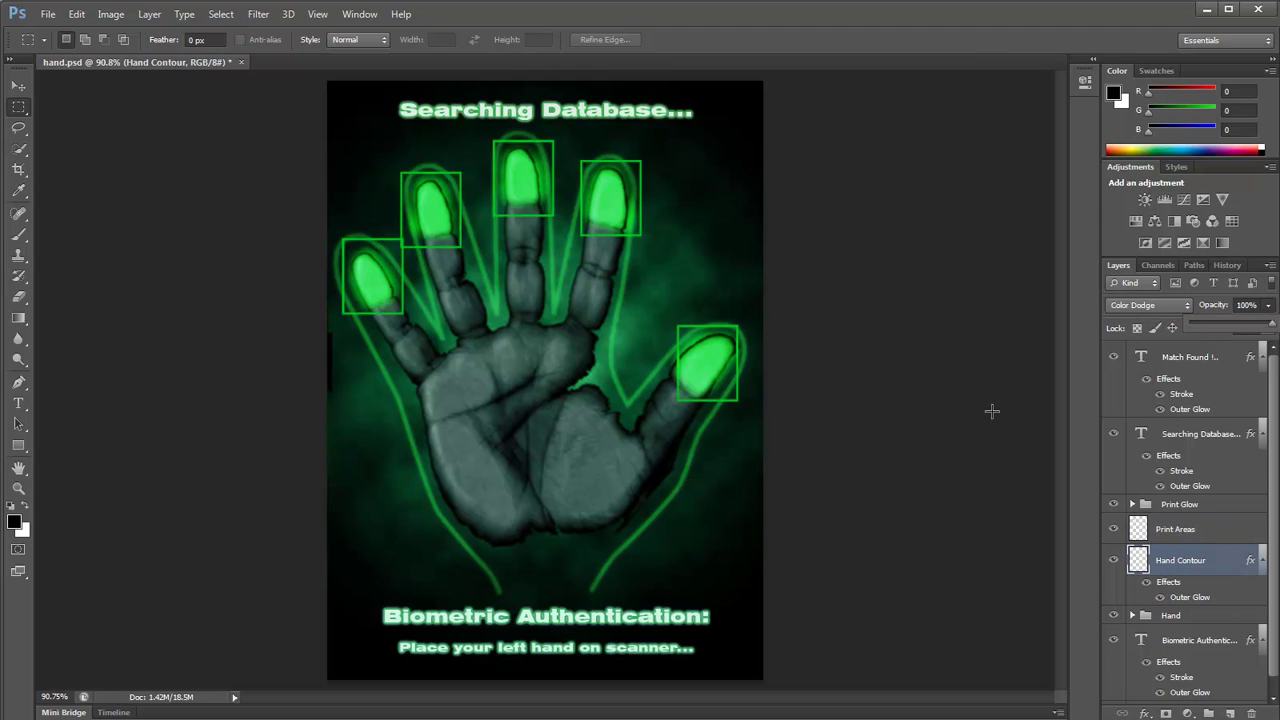
left_click(1208, 8)
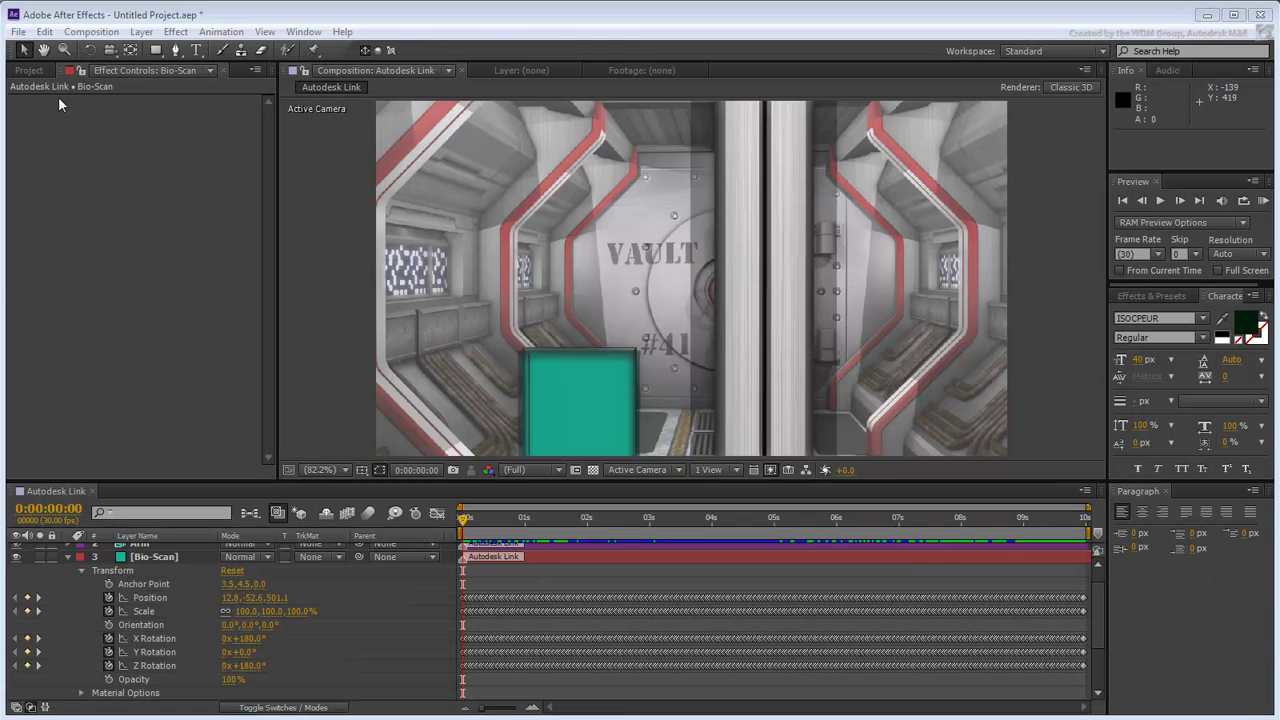
Import hand.psd into the Project panel as a Composition with Editable Layer Styles.
left_click(30, 70)
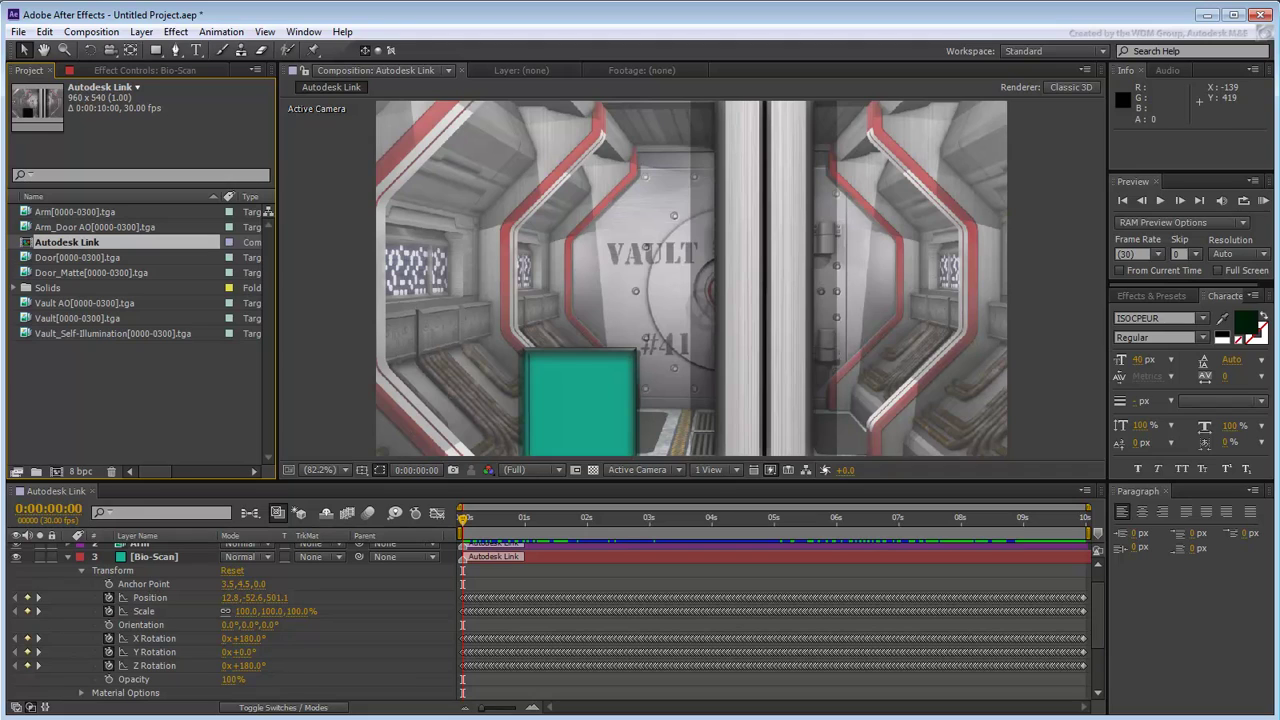
left_click_drag(826, 419, 147, 428)
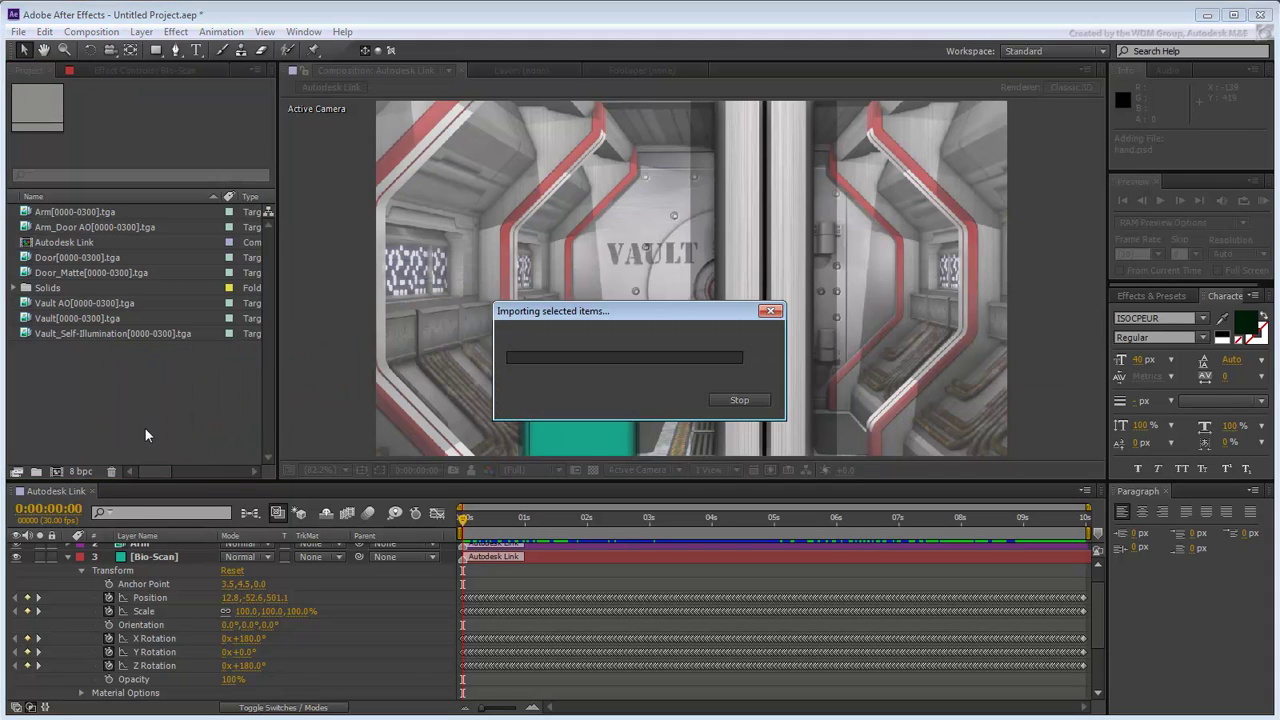
left_click(762, 384)
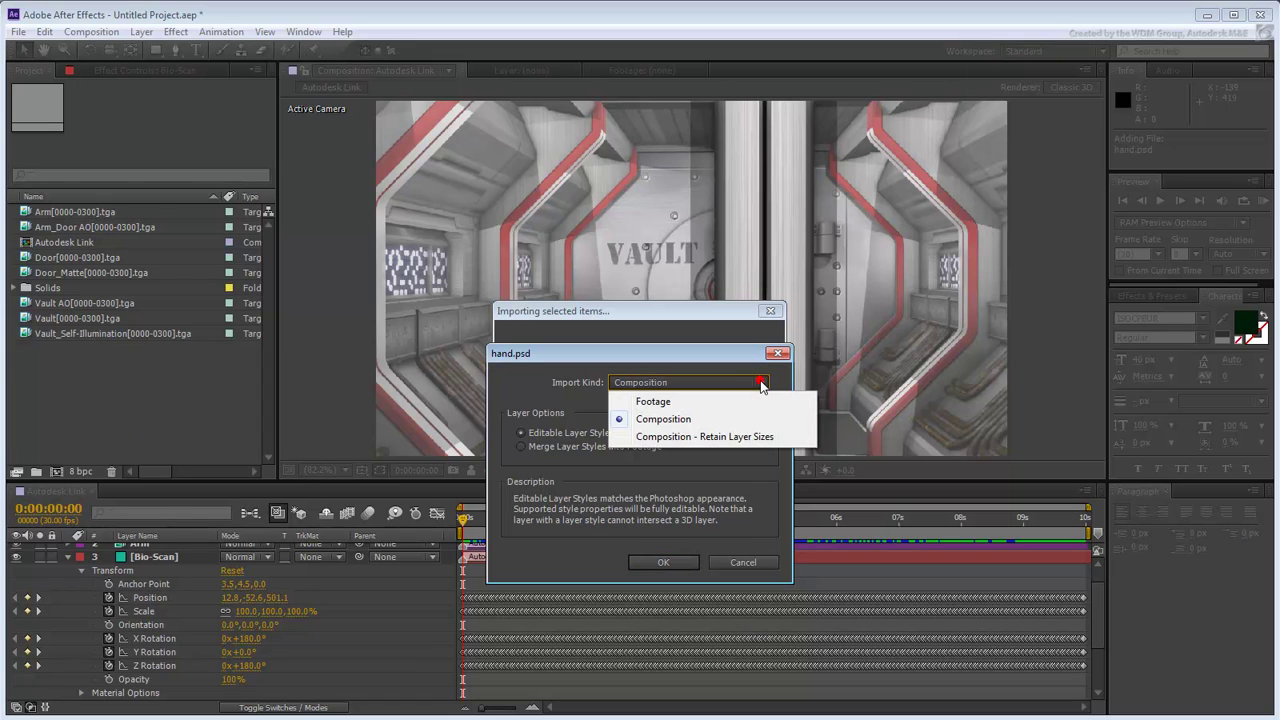
left_click(665, 418)
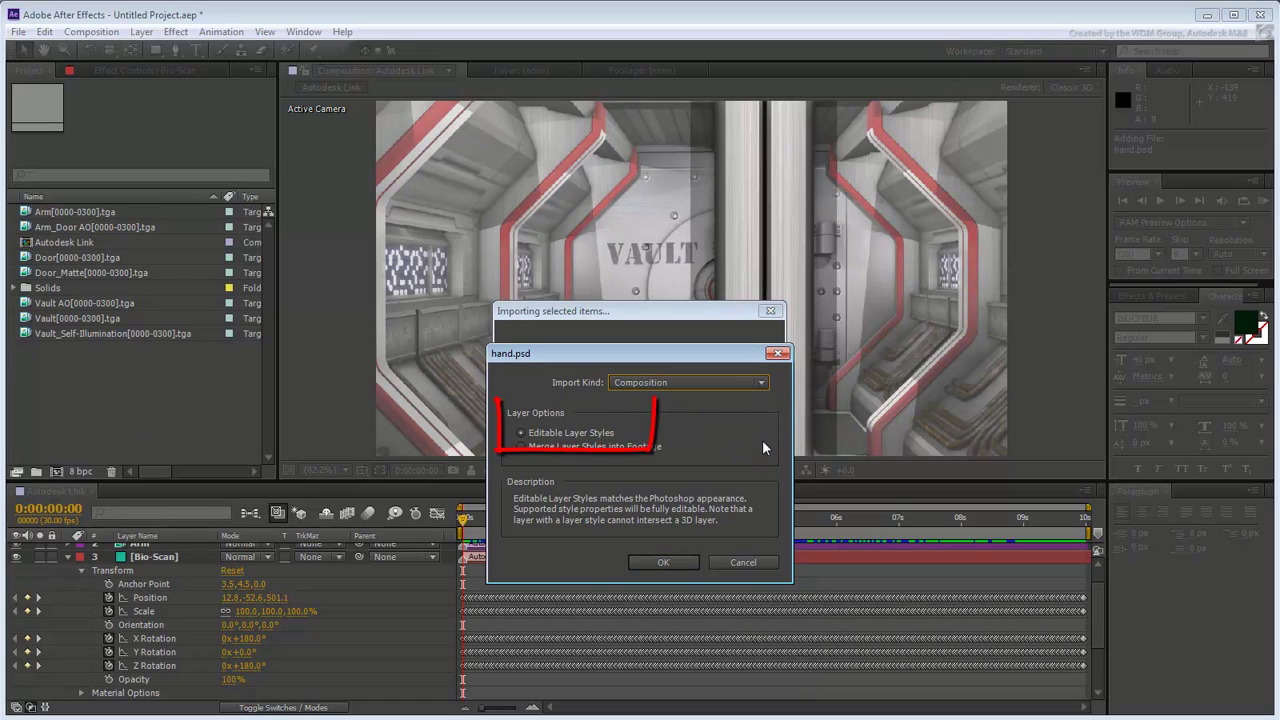
left_click(661, 564)
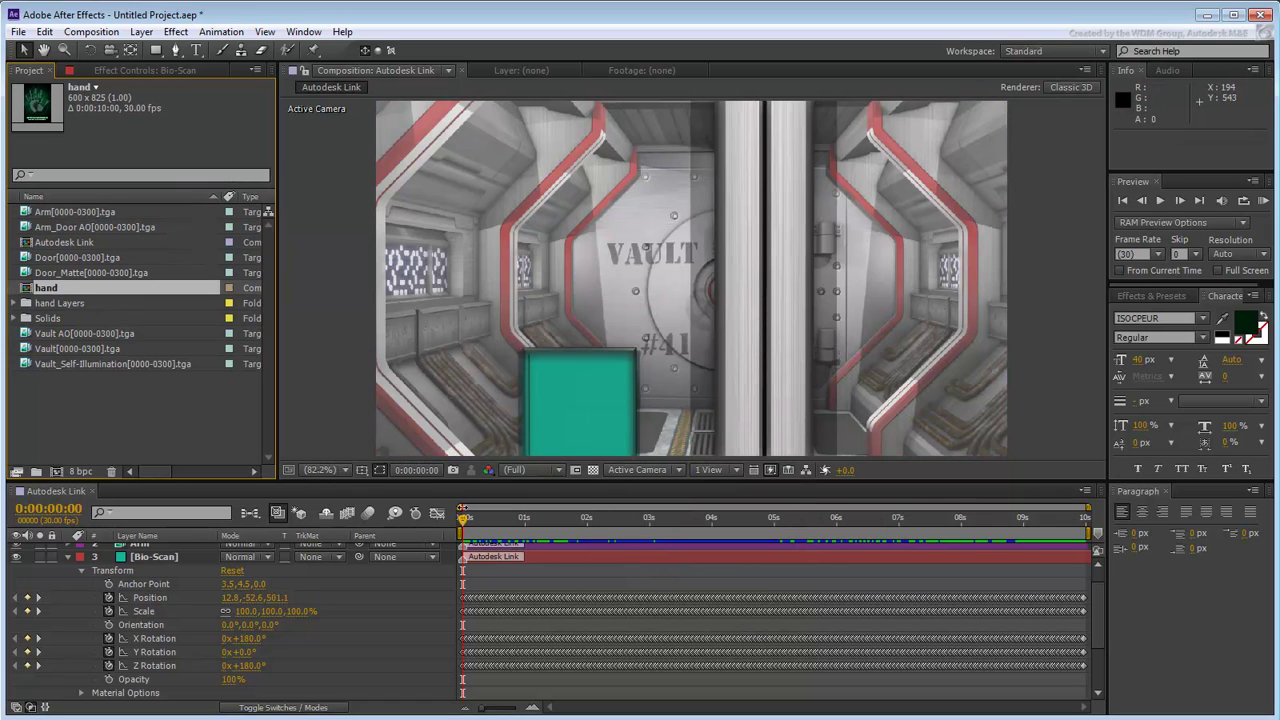
Collapse Bio-Scan's properties and drop the hand comp into the timeline just below Arm.
mouse_move(464, 518)
left_mouse_down()
mouse_move(494, 521)
mouse_move(455, 524)
left_mouse_up()
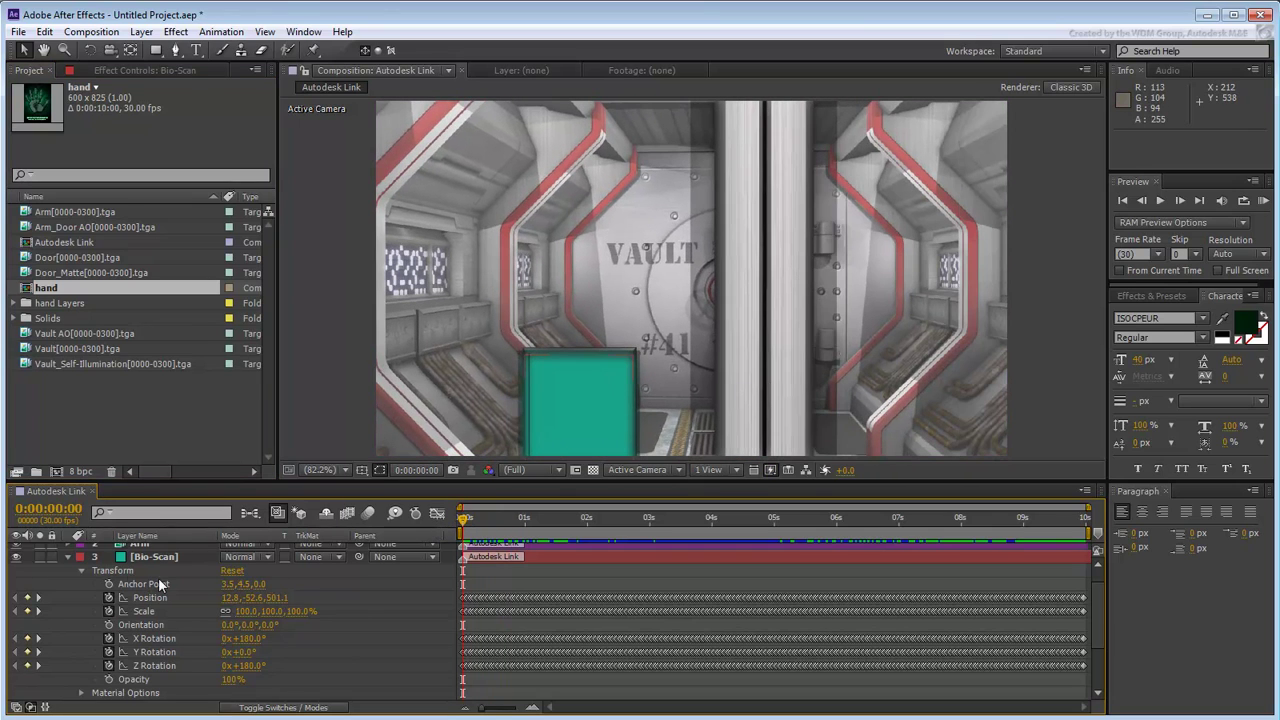
left_click(67, 556)
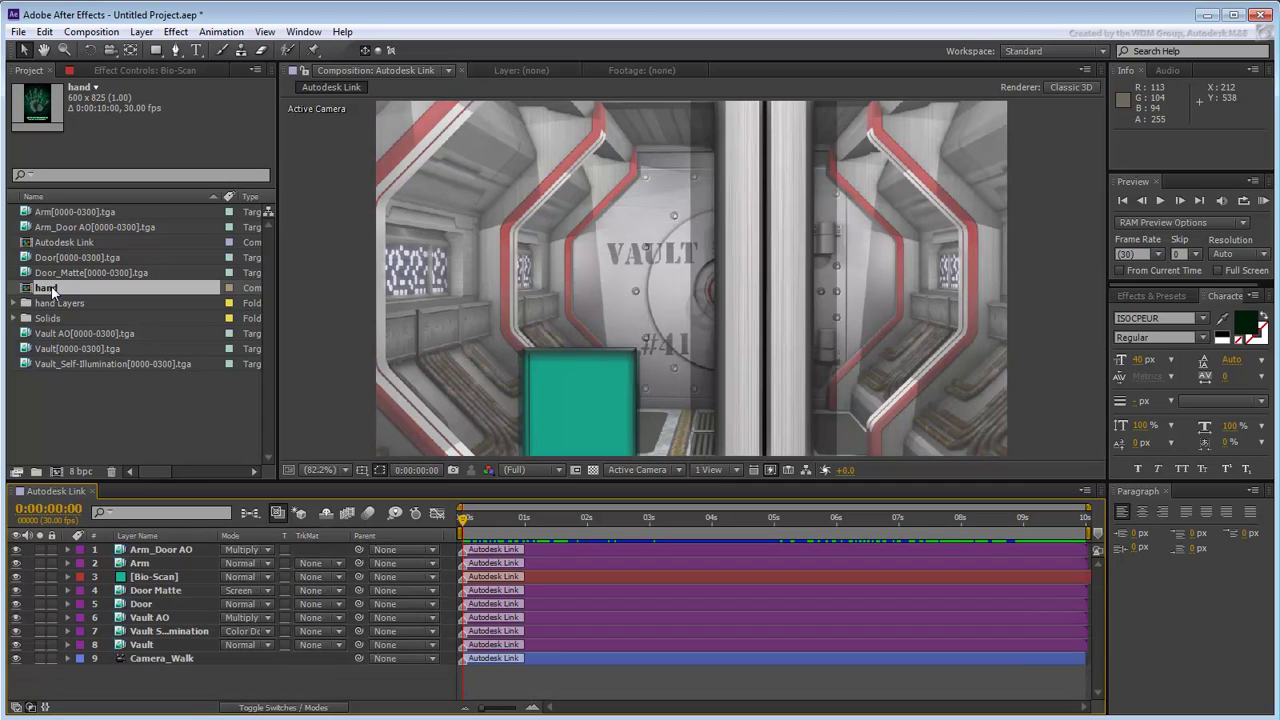
left_click_drag(53, 288, 145, 576)
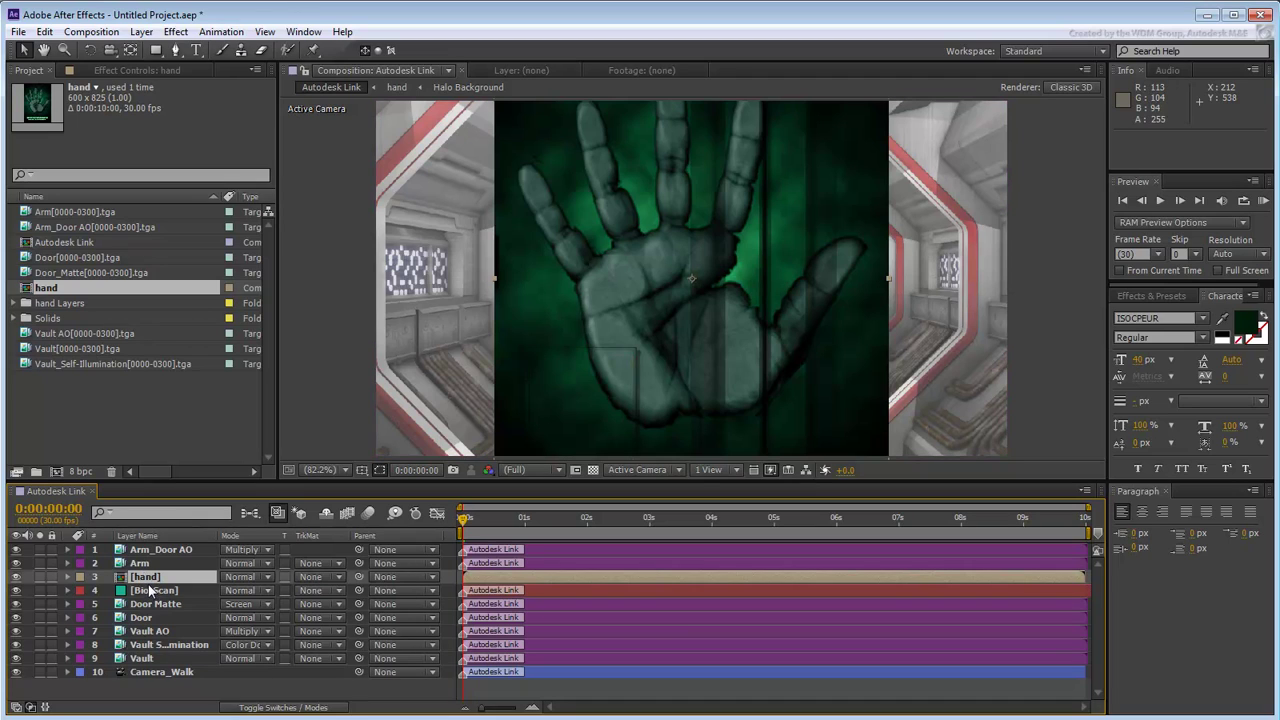
Make the hand layer 3D and reveal both hand's and Bio-Scan's Transform values.
right_click(150, 580)
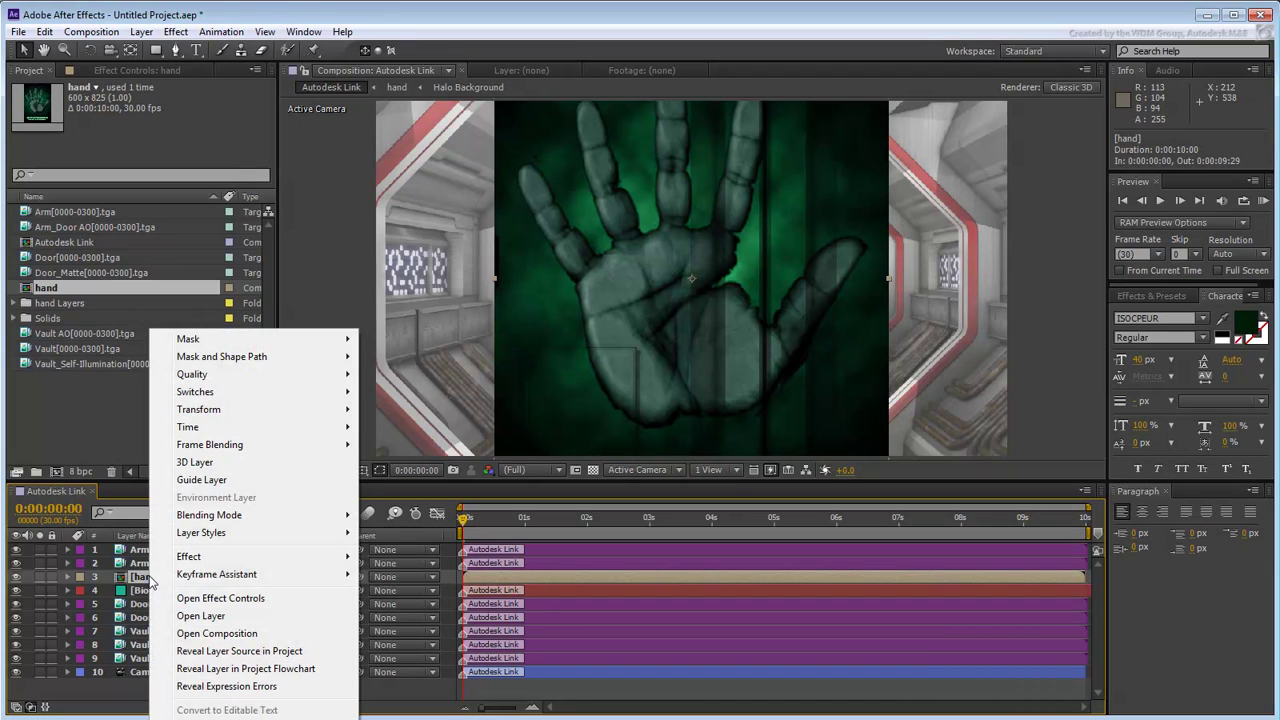
left_click(214, 463)
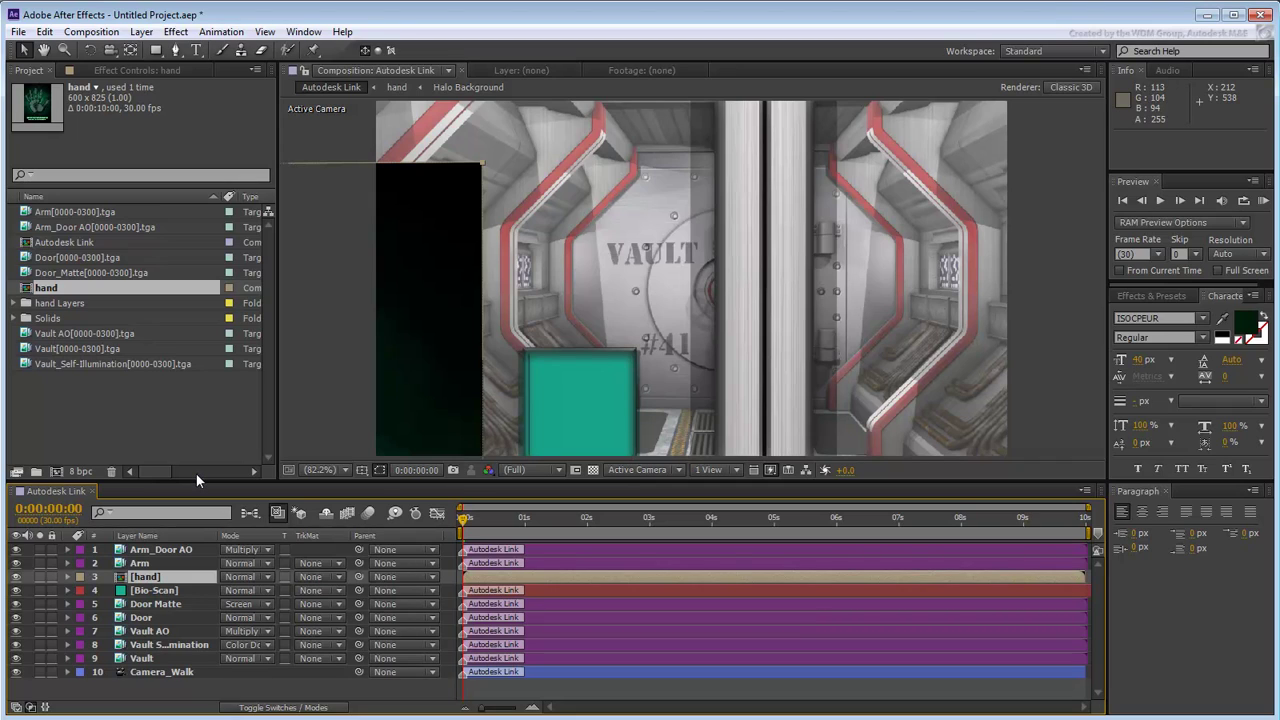
left_click(67, 577)
left_click(80, 590)
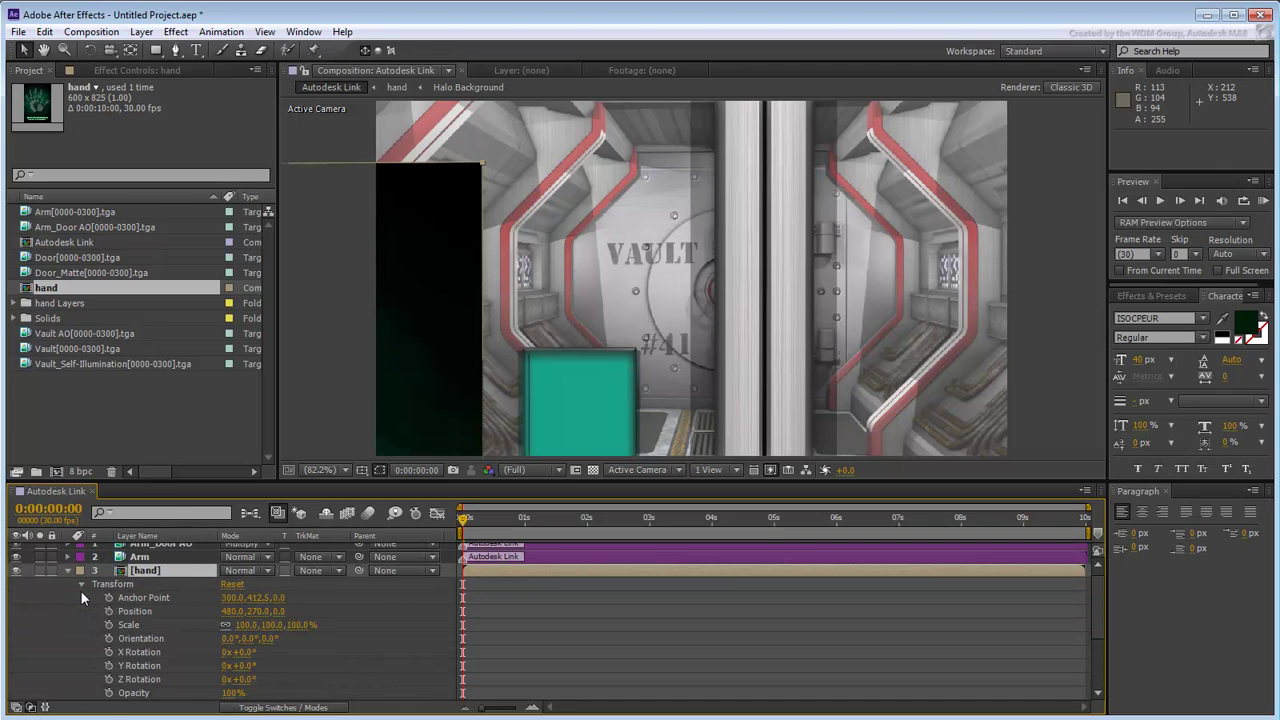
scroll(80, 600, "down", 3)
left_click(67, 638)
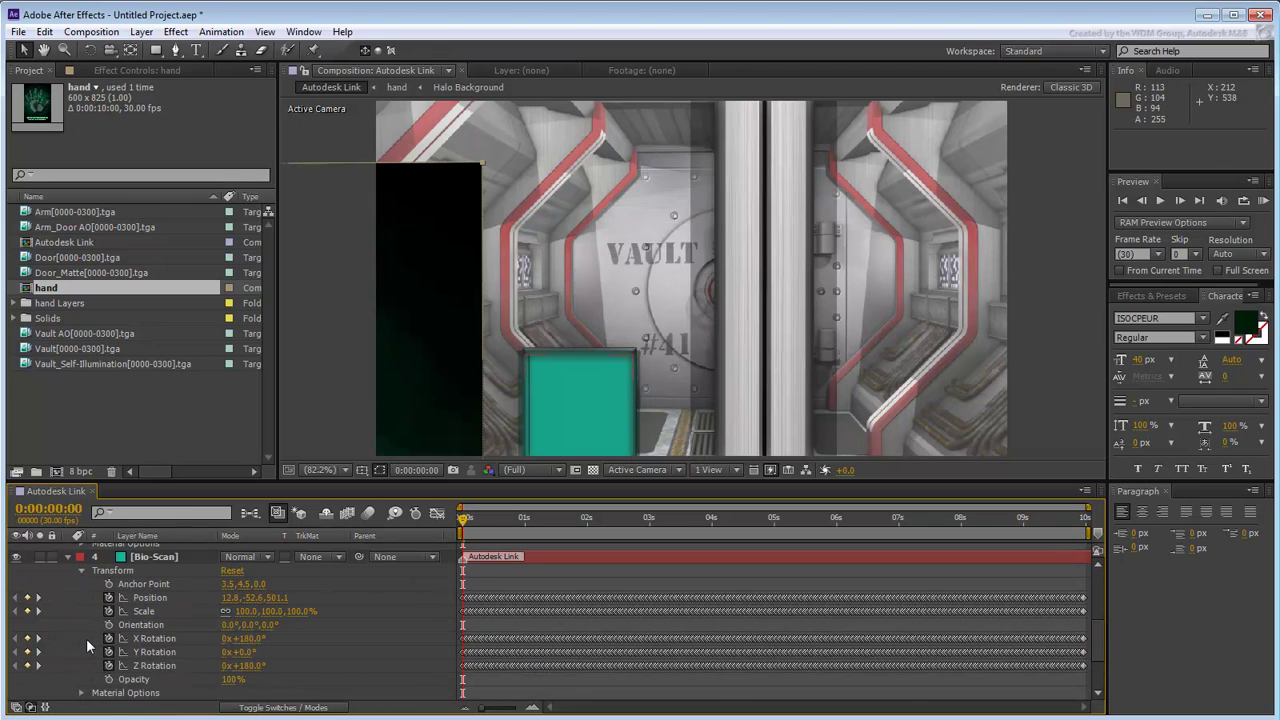
scroll(85, 637, "up", 3)
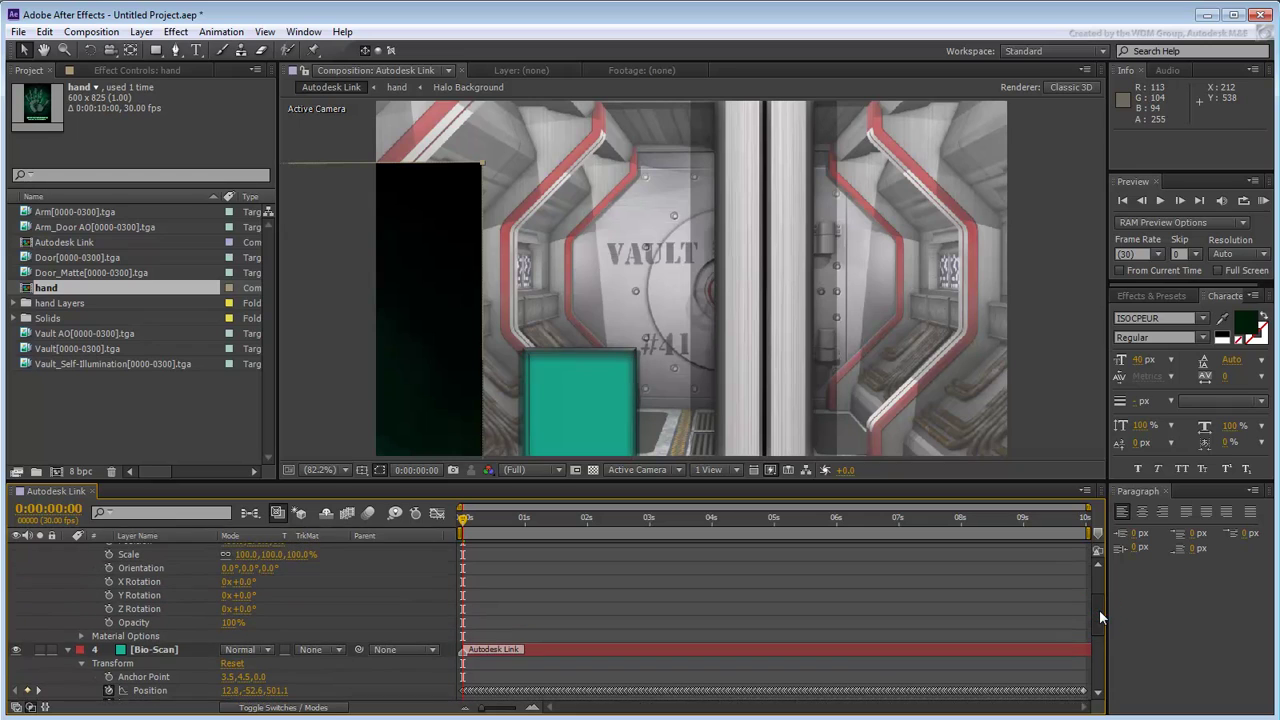
left_click_drag(1099, 609, 1099, 608)
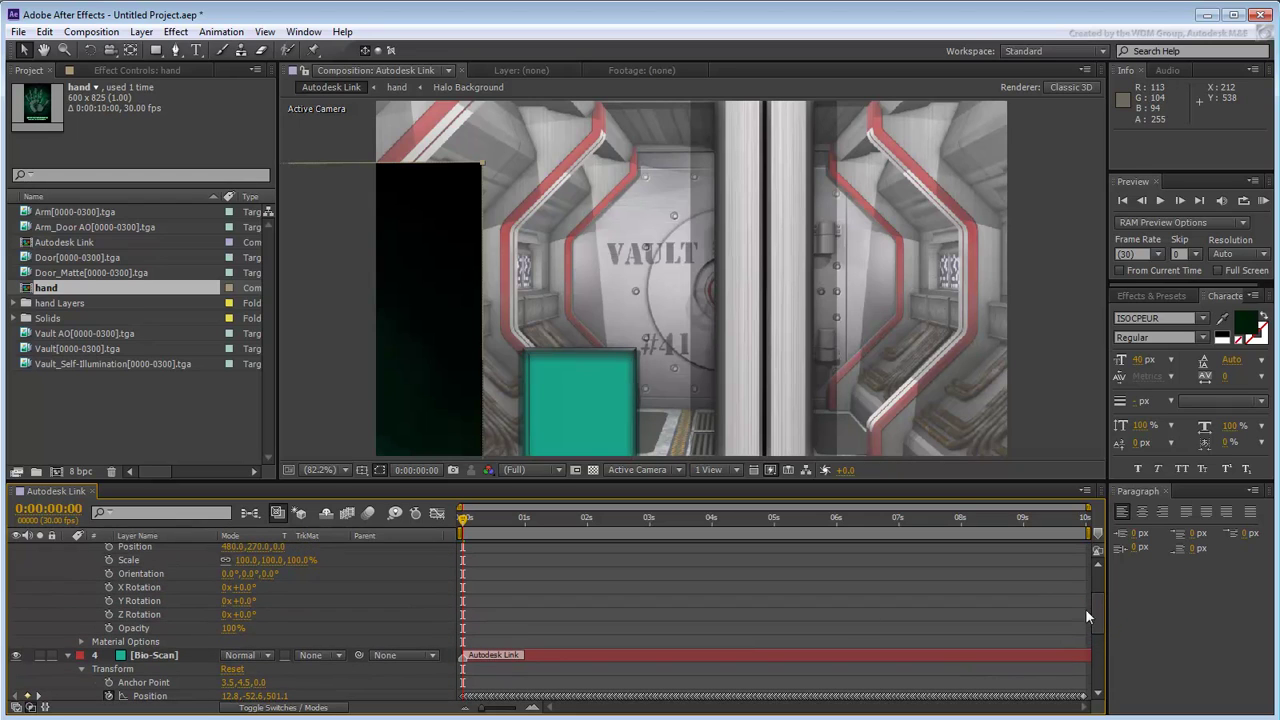
Set the hand layer's Position to 12.8, -52.6, 501 to match Bio-Scan.
left_click(233, 547)
type("12.8")
key("Tab")
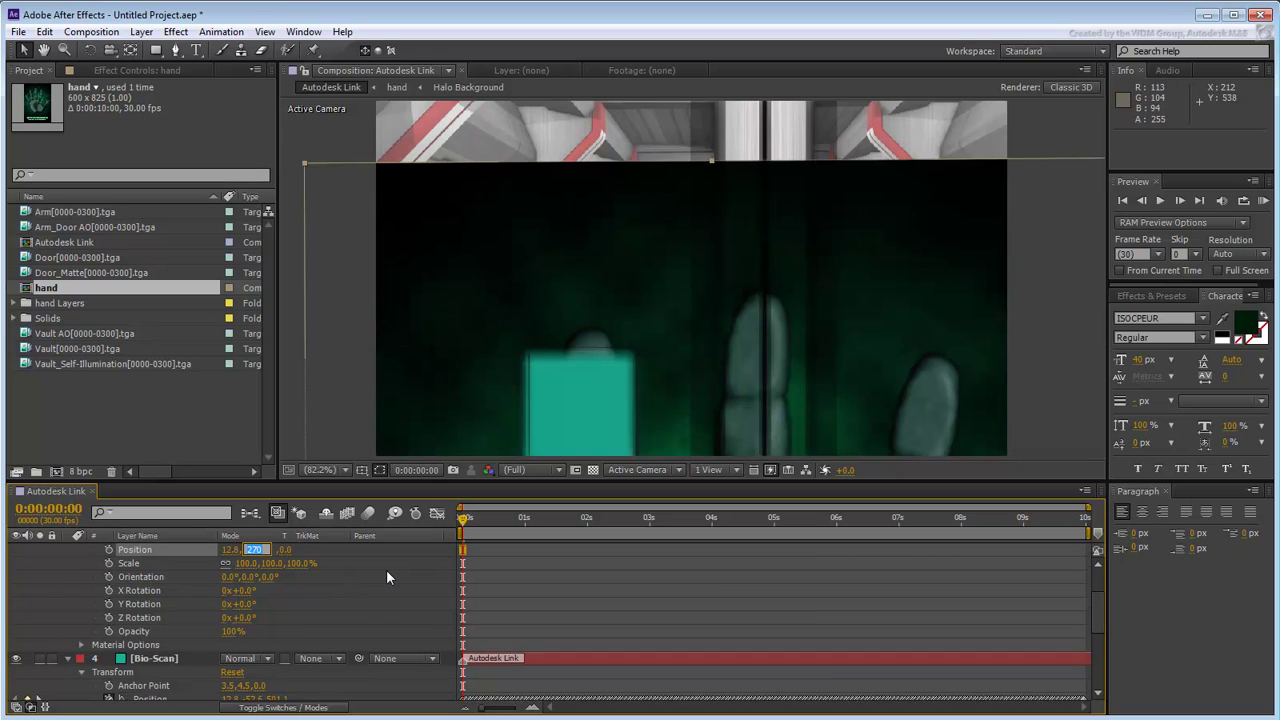
type("-52.6")
left_click_drag(274, 481, 272, 467)
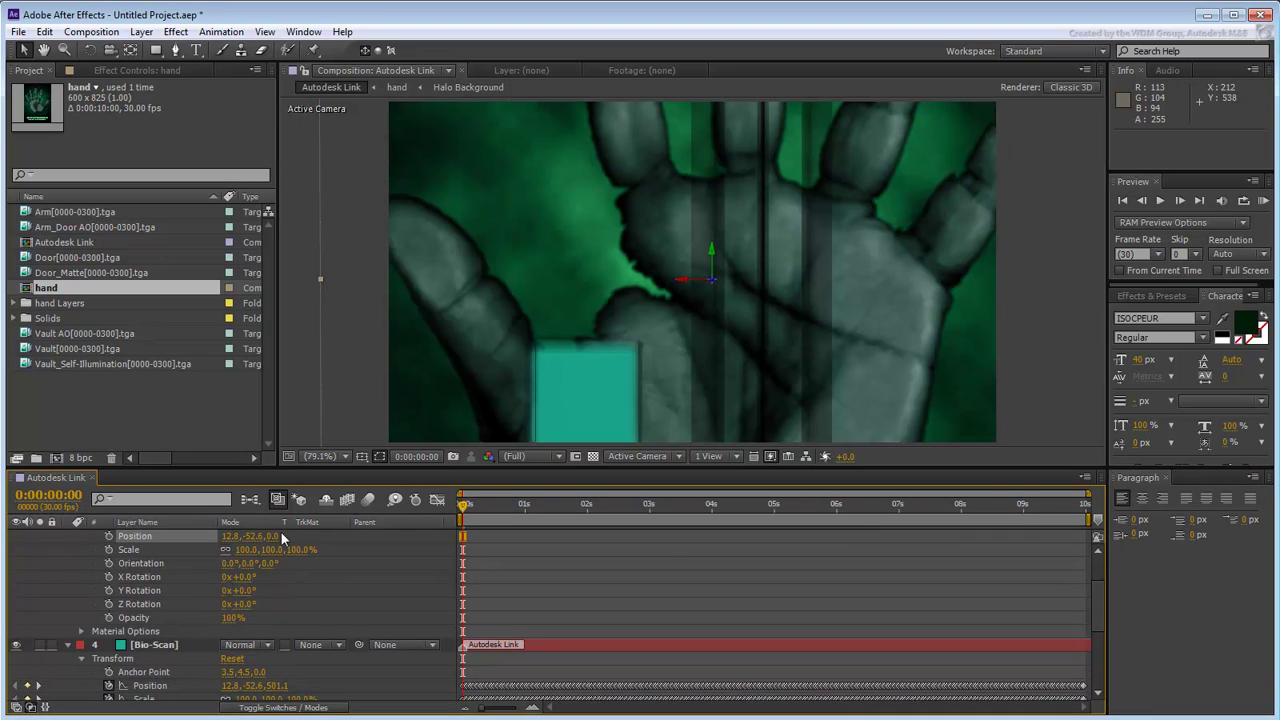
left_click(276, 537)
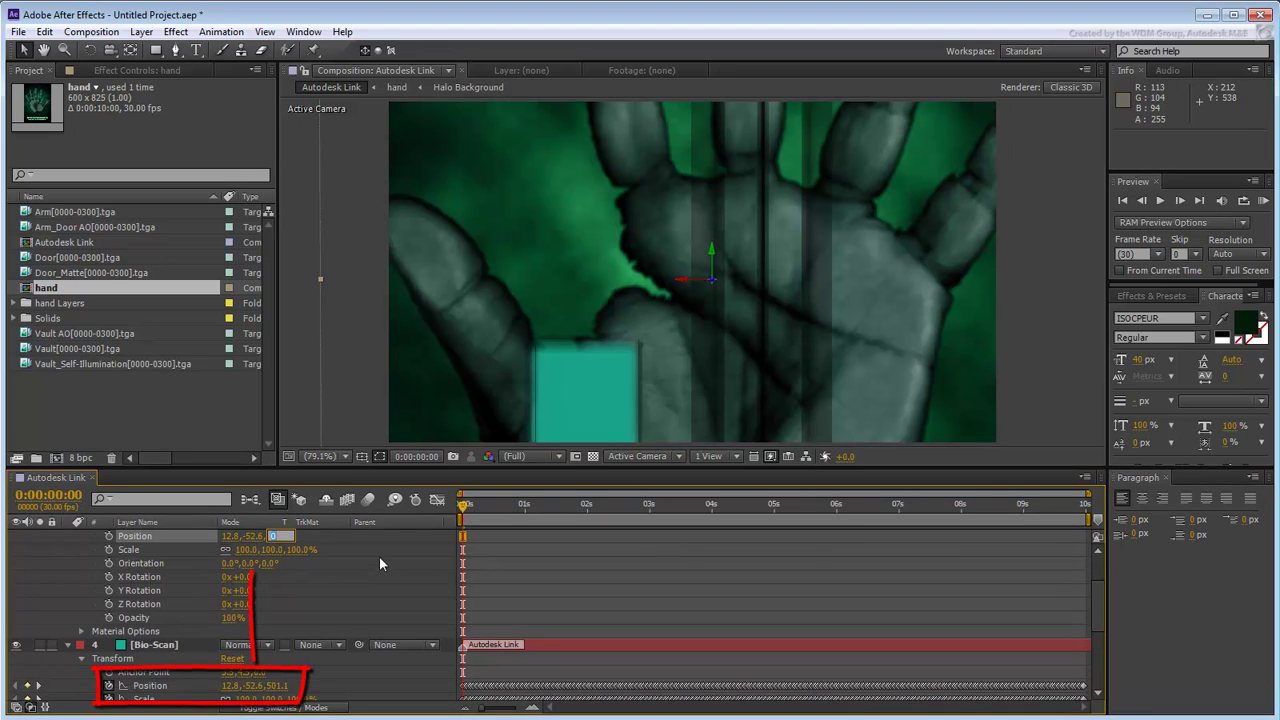
type("501.1")
key("Return")
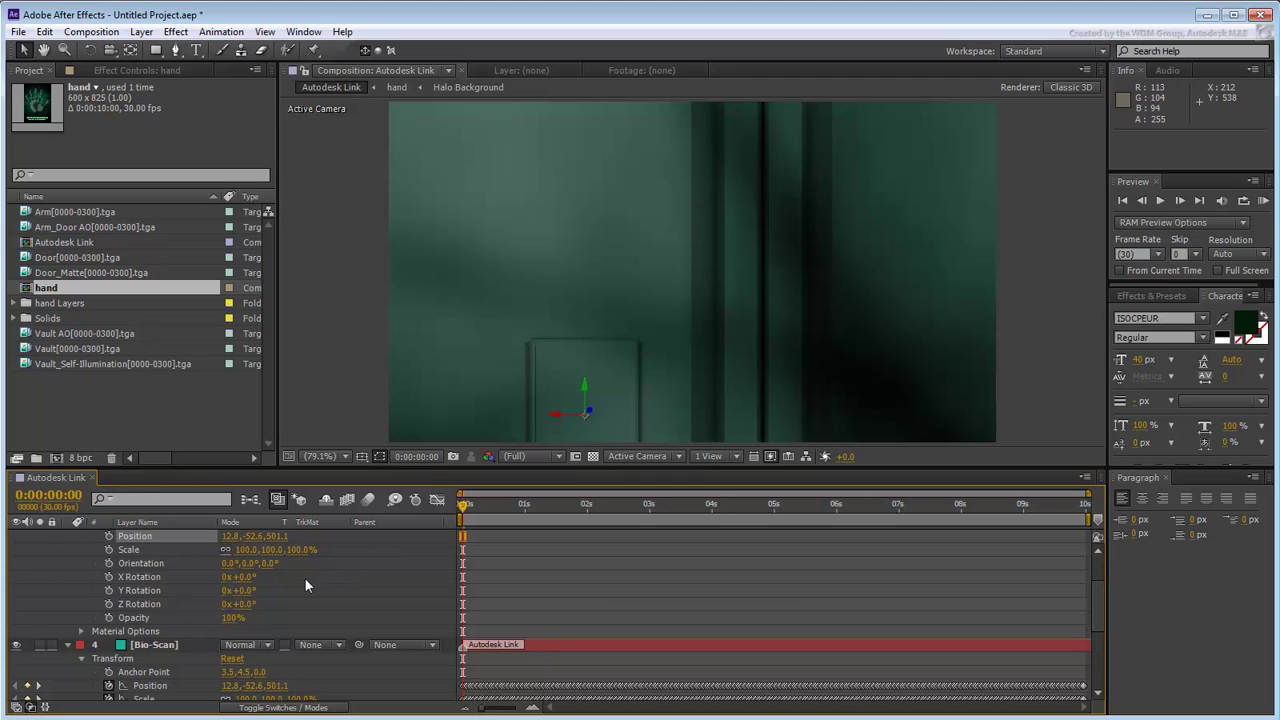
Set hand's Scale to 1.1% and Orientation Y to 180°, then RAM-preview the result.
left_click(245, 549)
type("1.1")
key("Return")
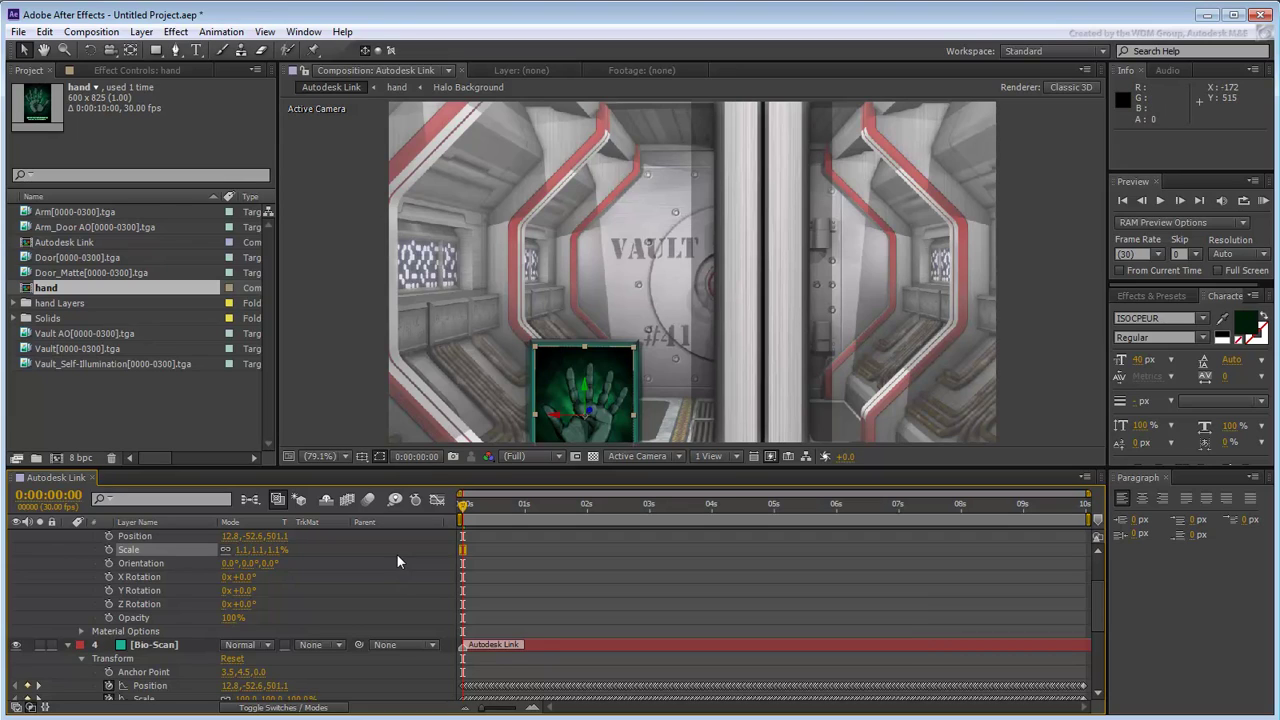
left_click(246, 563)
type("180")
key("Return")
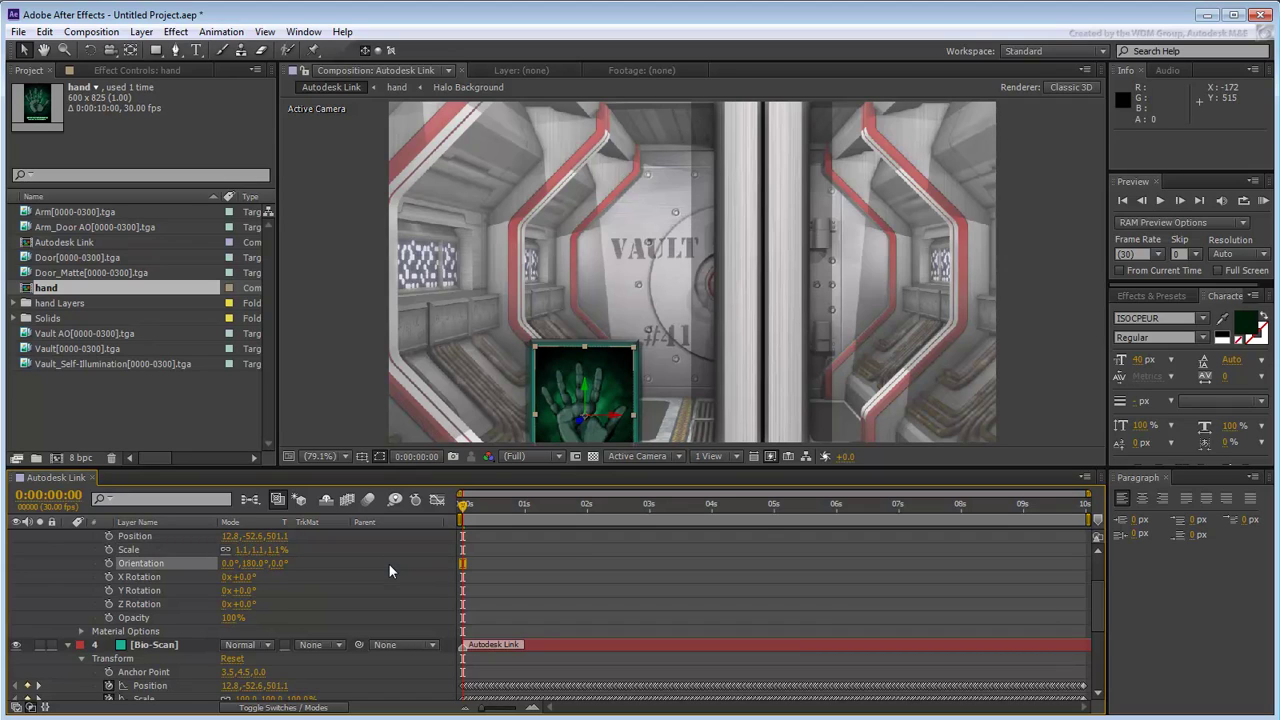
key("KP_0")
left_click_drag(468, 513, 404, 542)
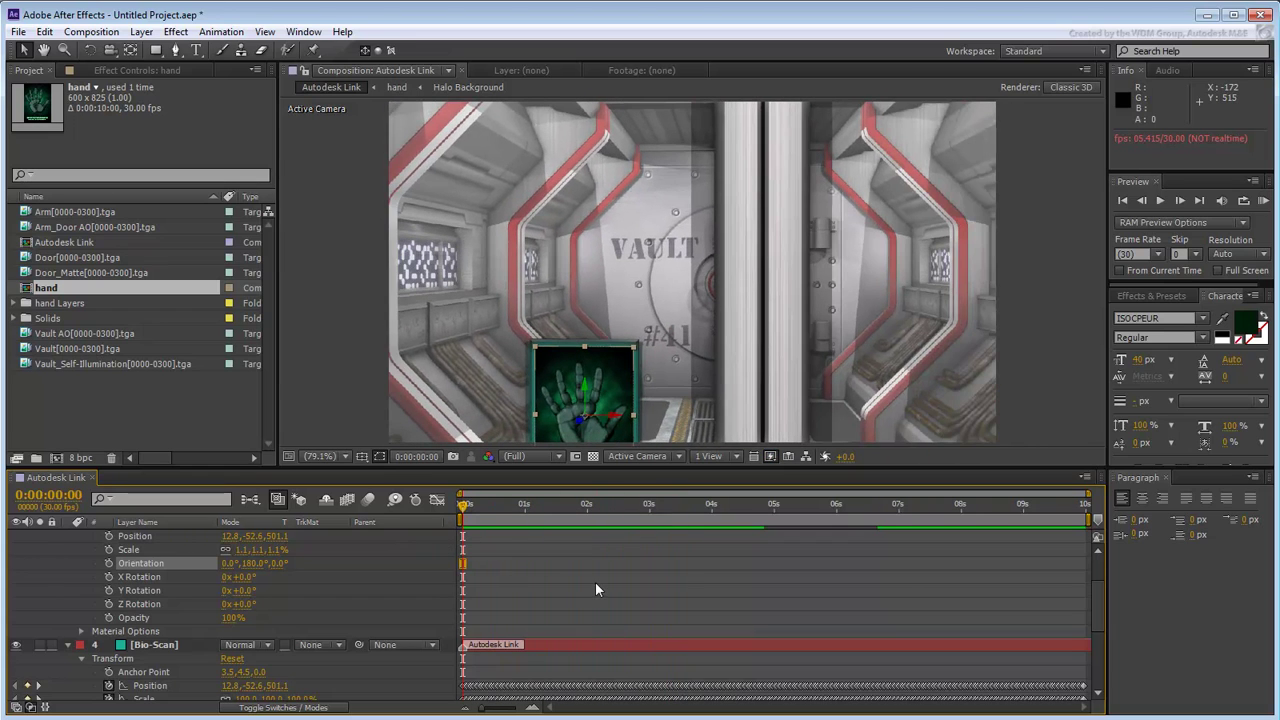
Collapse both Transform groups, pick-whip hand's Parent to Bio-Scan, and scrub forward to check.
left_click(67, 645)
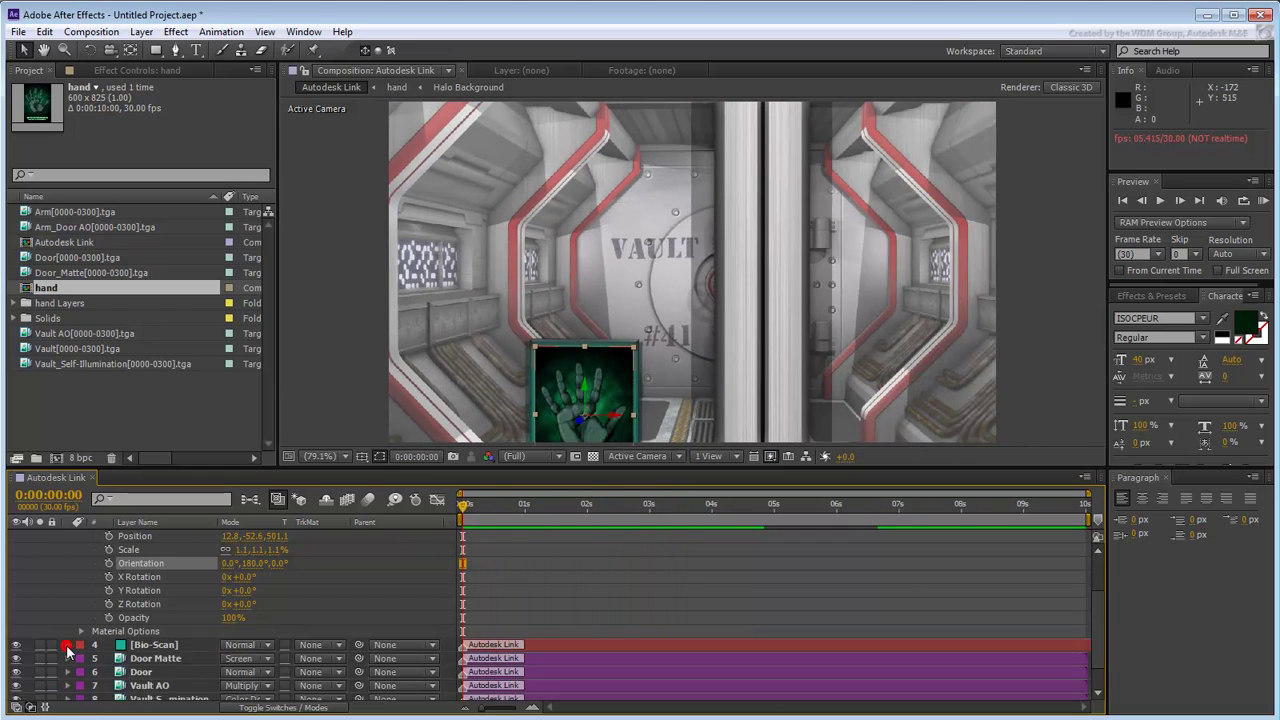
scroll(77, 597, "up", 2)
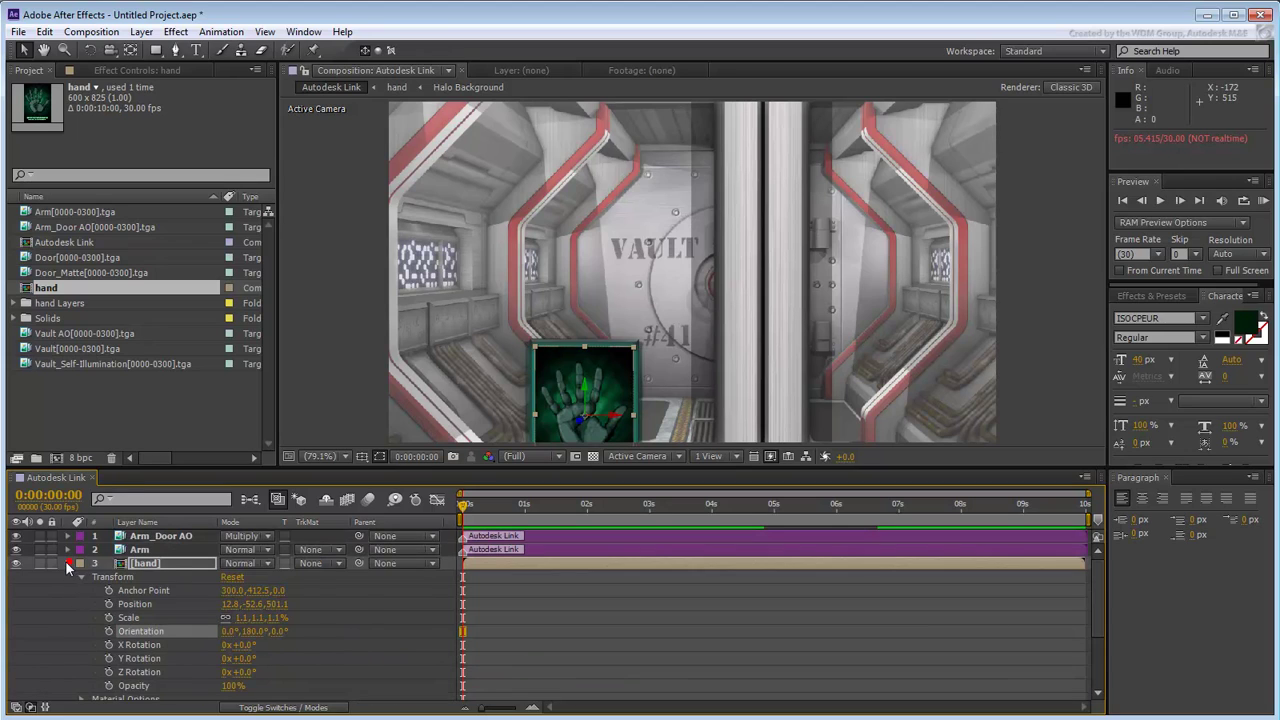
left_click(68, 563)
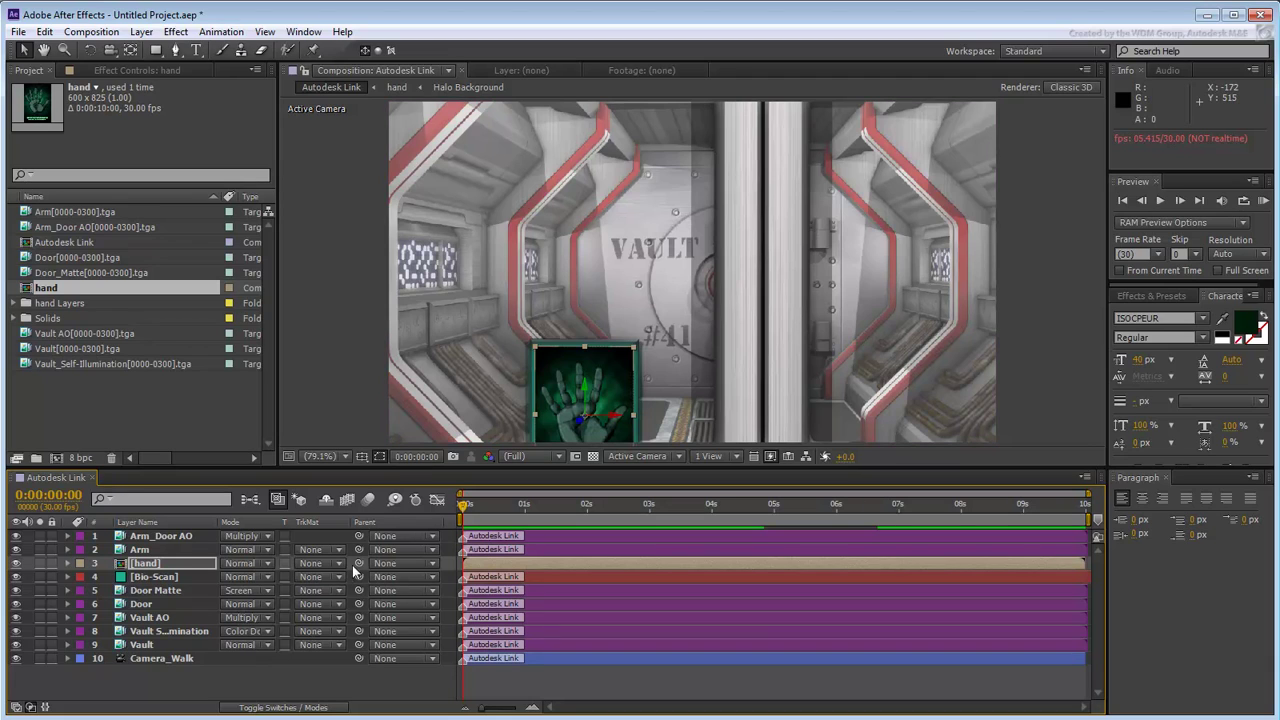
left_click_drag(359, 566, 157, 582)
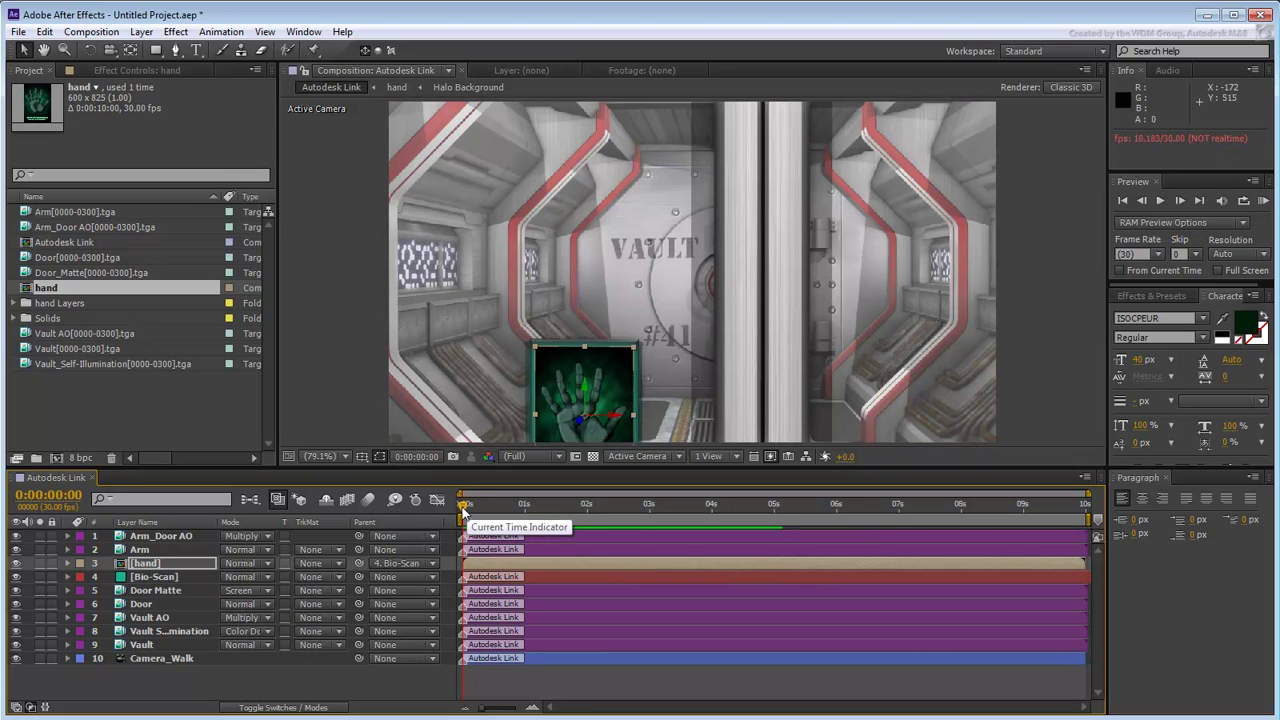
left_click_drag(463, 506, 642, 512)
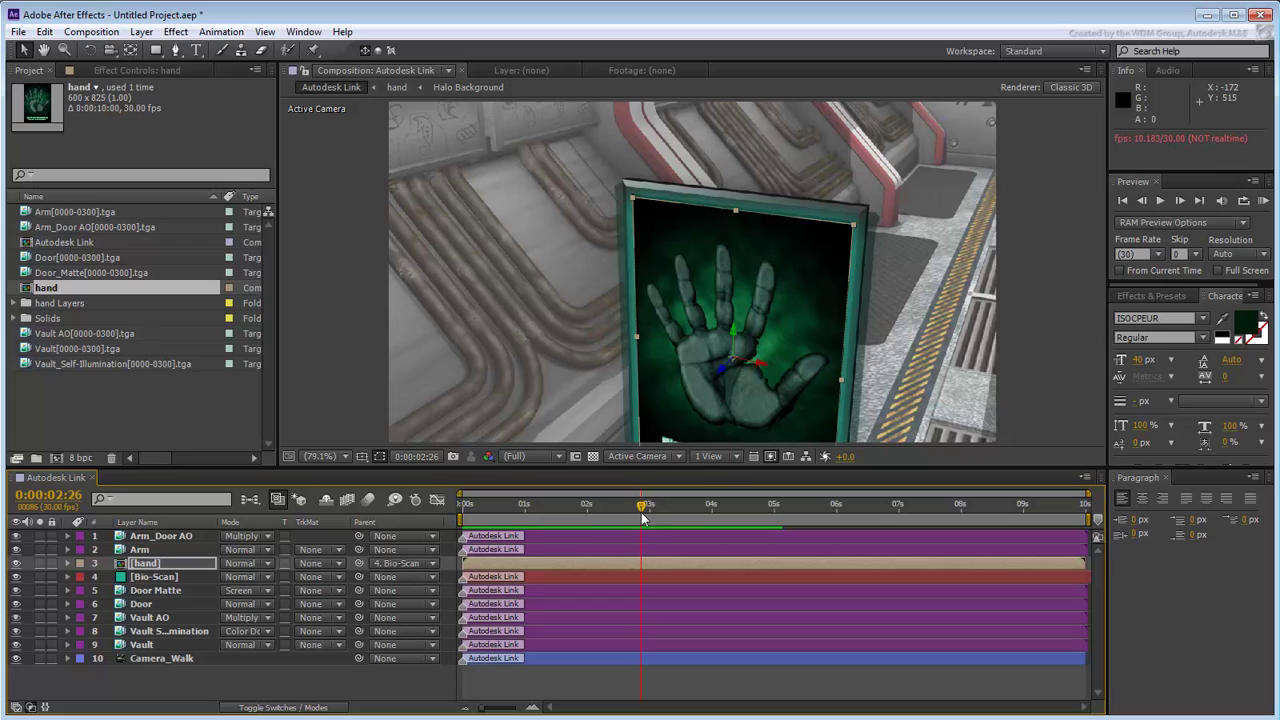
Apply Effect > Stylize > Glow to the selected Bio-Scan solid.
left_click(154, 577)
left_click(15, 577)
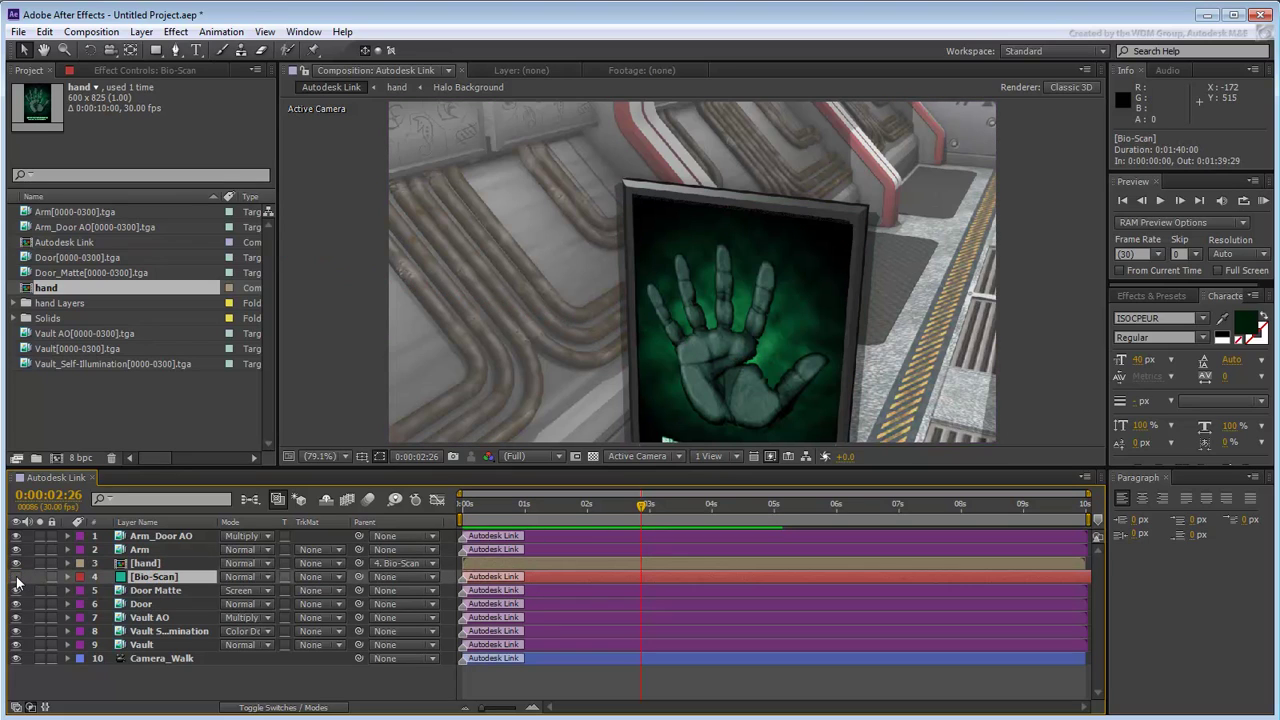
left_click(15, 577)
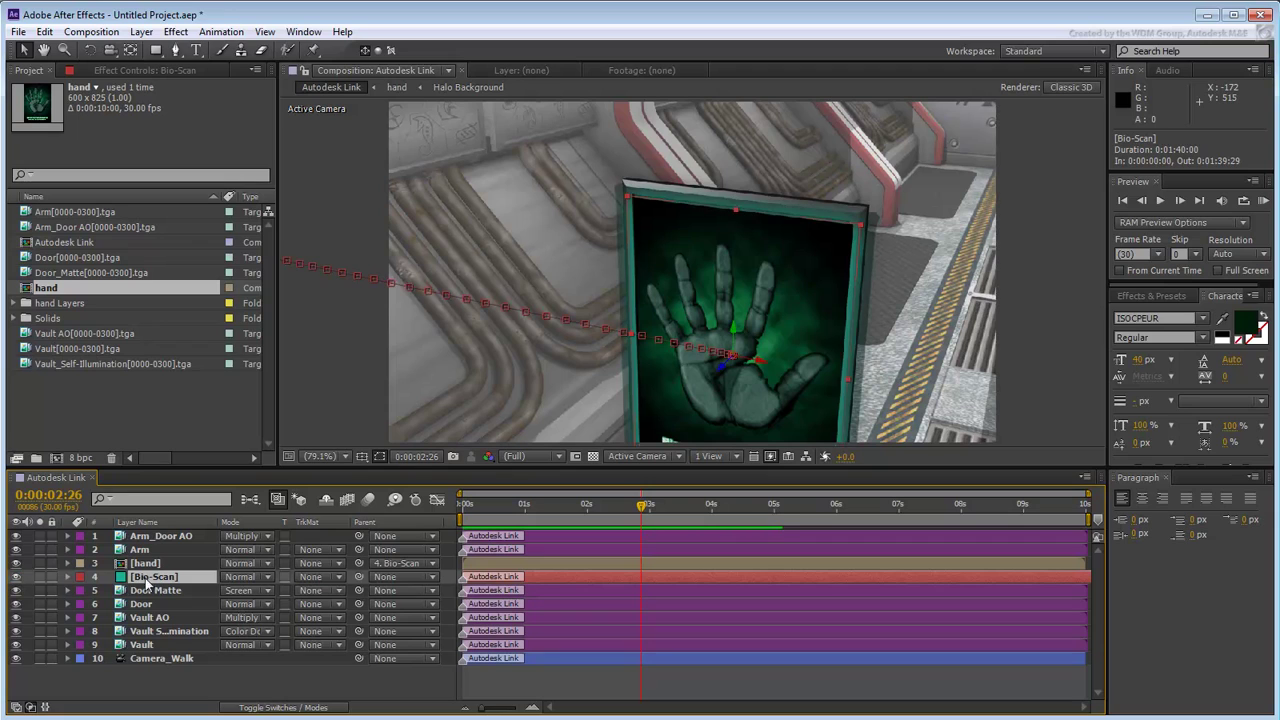
left_click(175, 31)
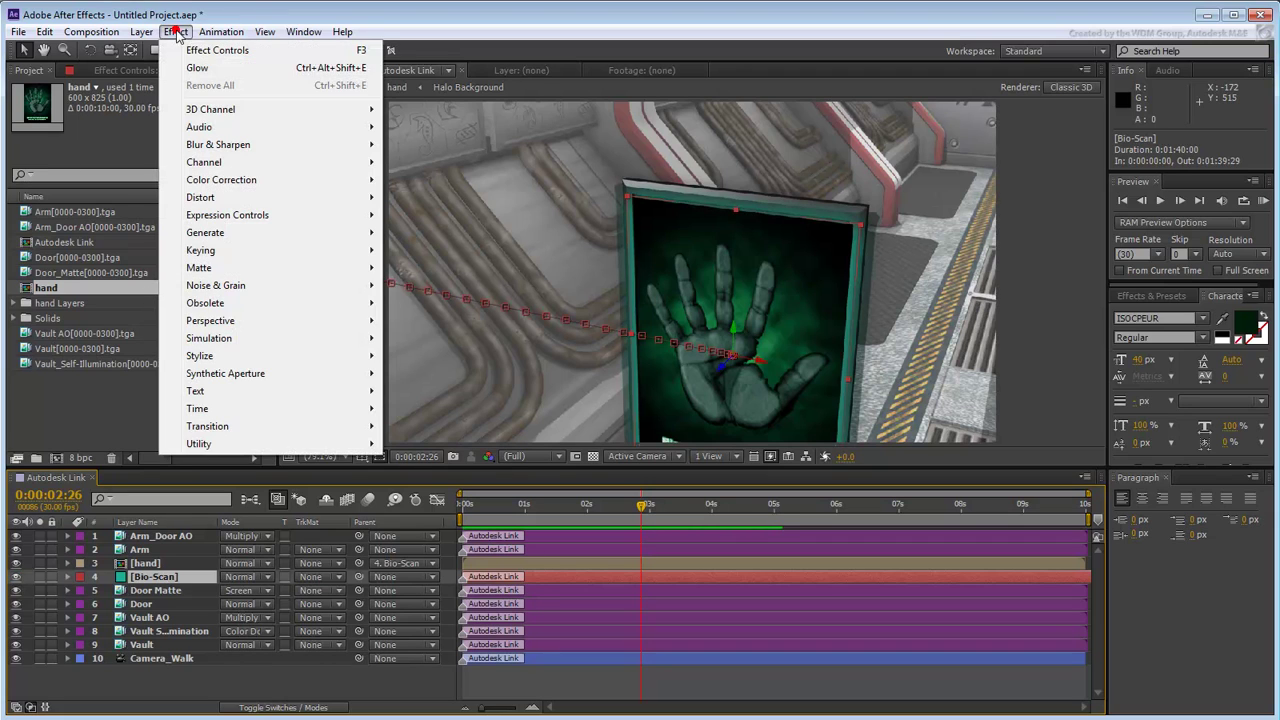
mouse_move(225, 358)
left_click(418, 602)
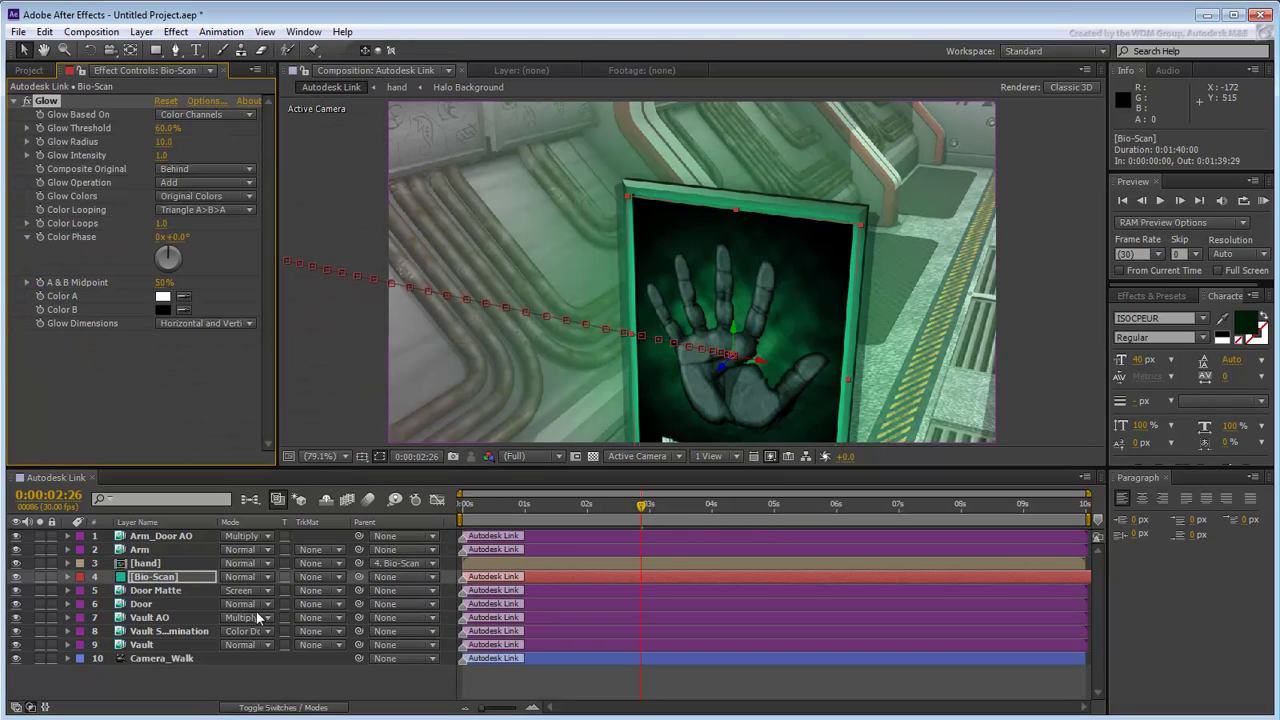
Recolour the Bio-Scan solid to the deeper teal 08A587 through Solid Settings.
left_click(146, 33)
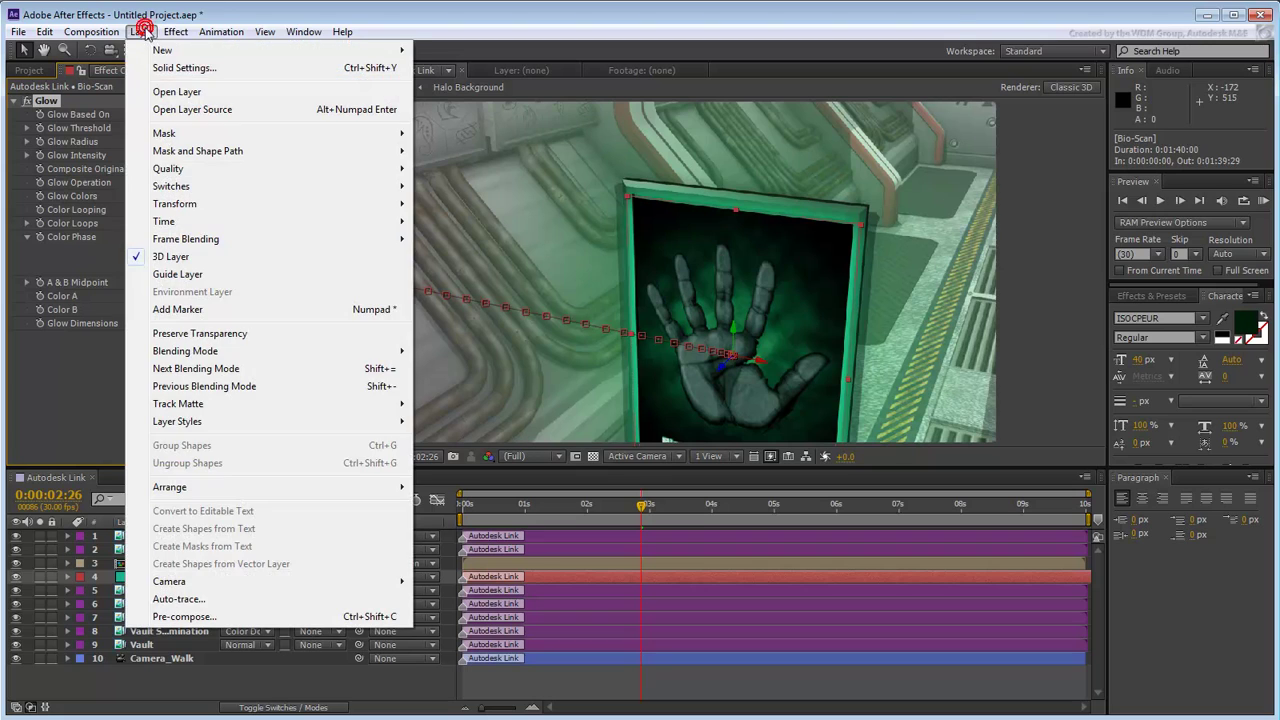
left_click(185, 72)
left_click(290, 549)
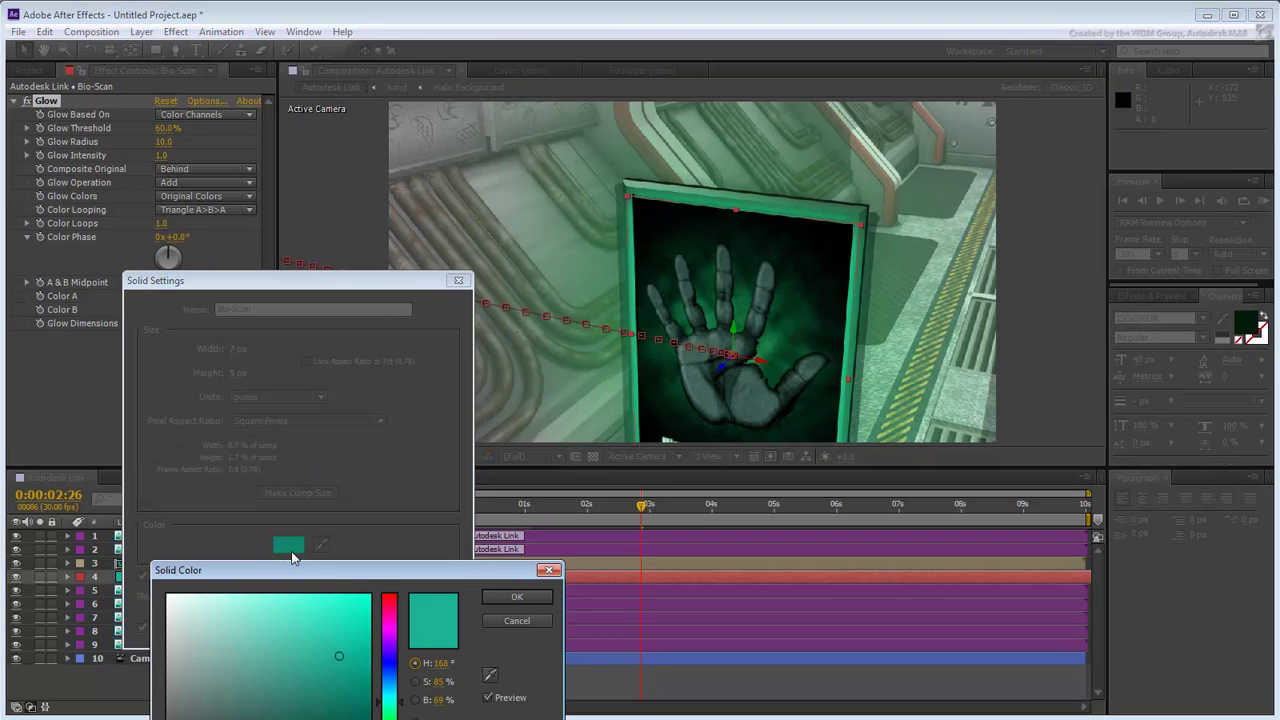
left_click_drag(348, 576, 318, 338)
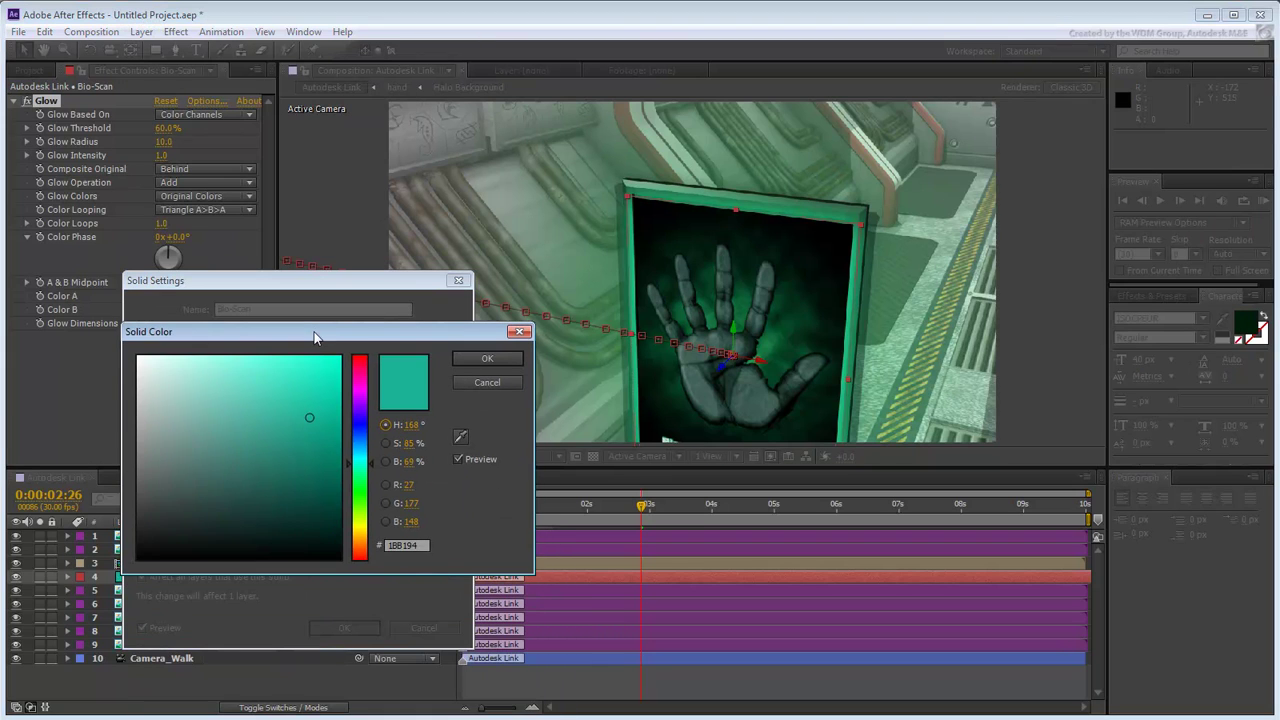
left_click(329, 438)
left_click(331, 427)
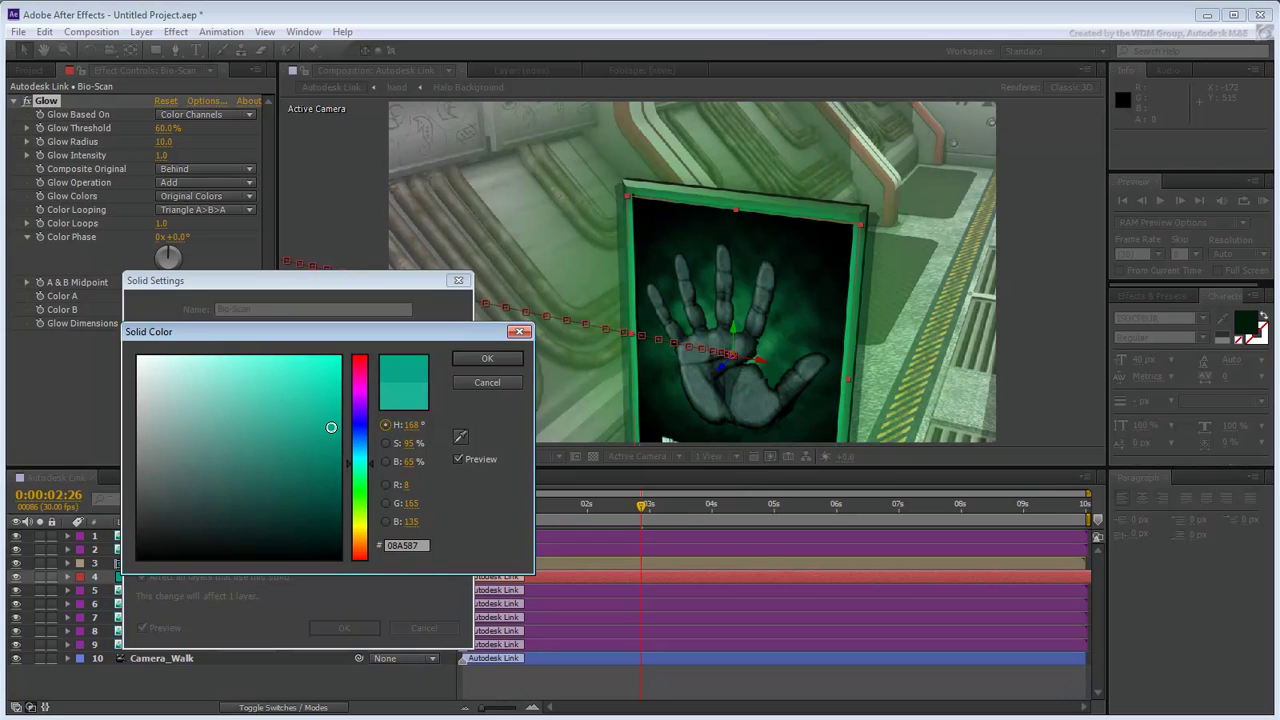
left_click(487, 359)
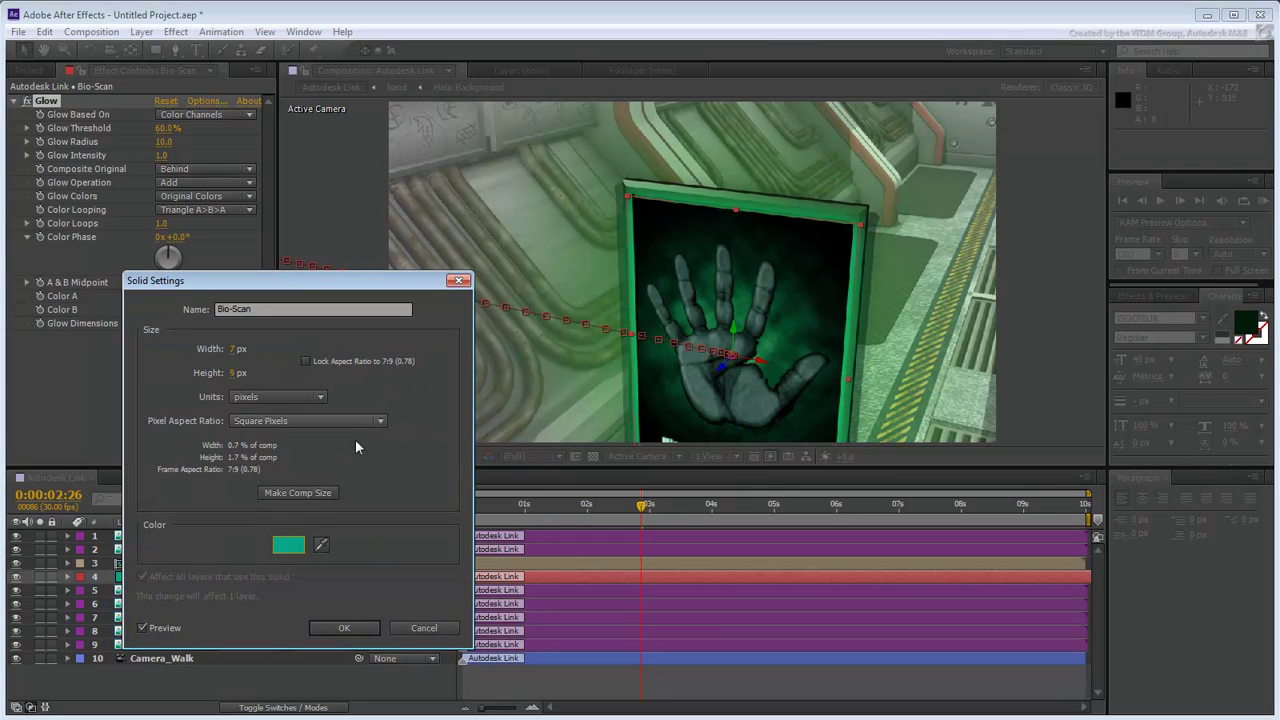
left_click(343, 630)
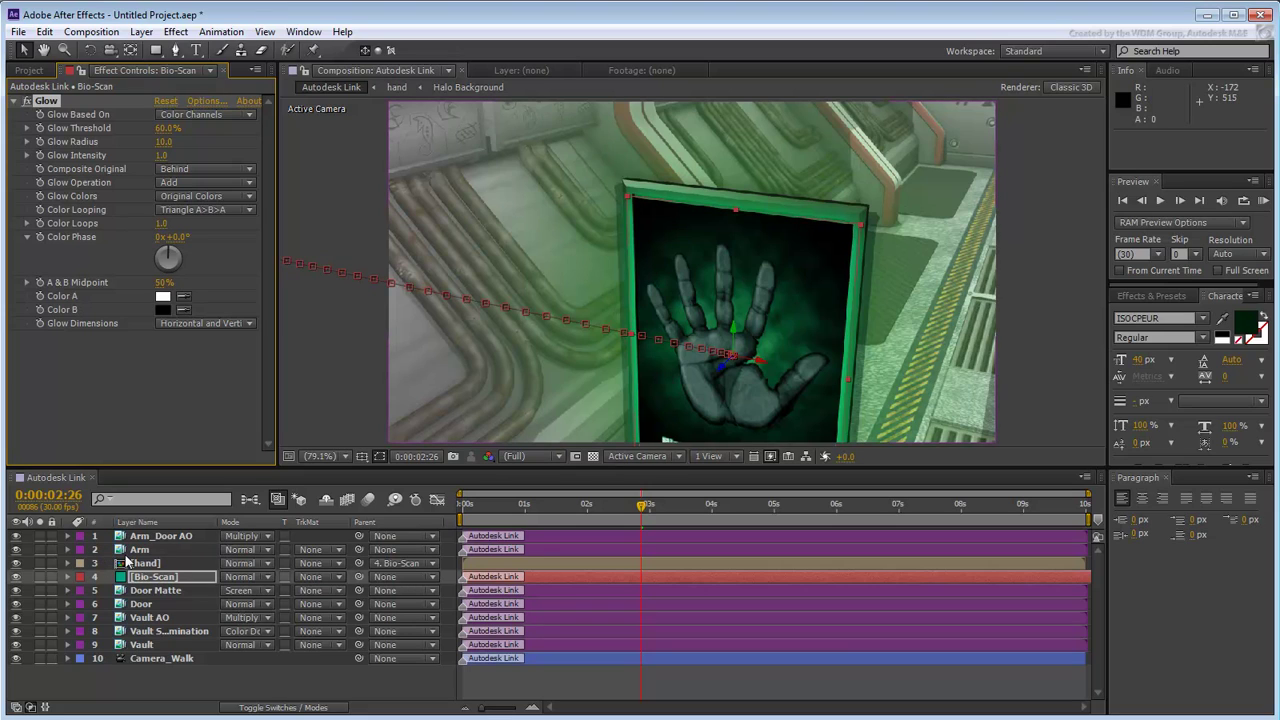
Drag Bio-Scan below the Door layer to layer 6, then select the hand layer.
left_click_drag(153, 580, 152, 613)
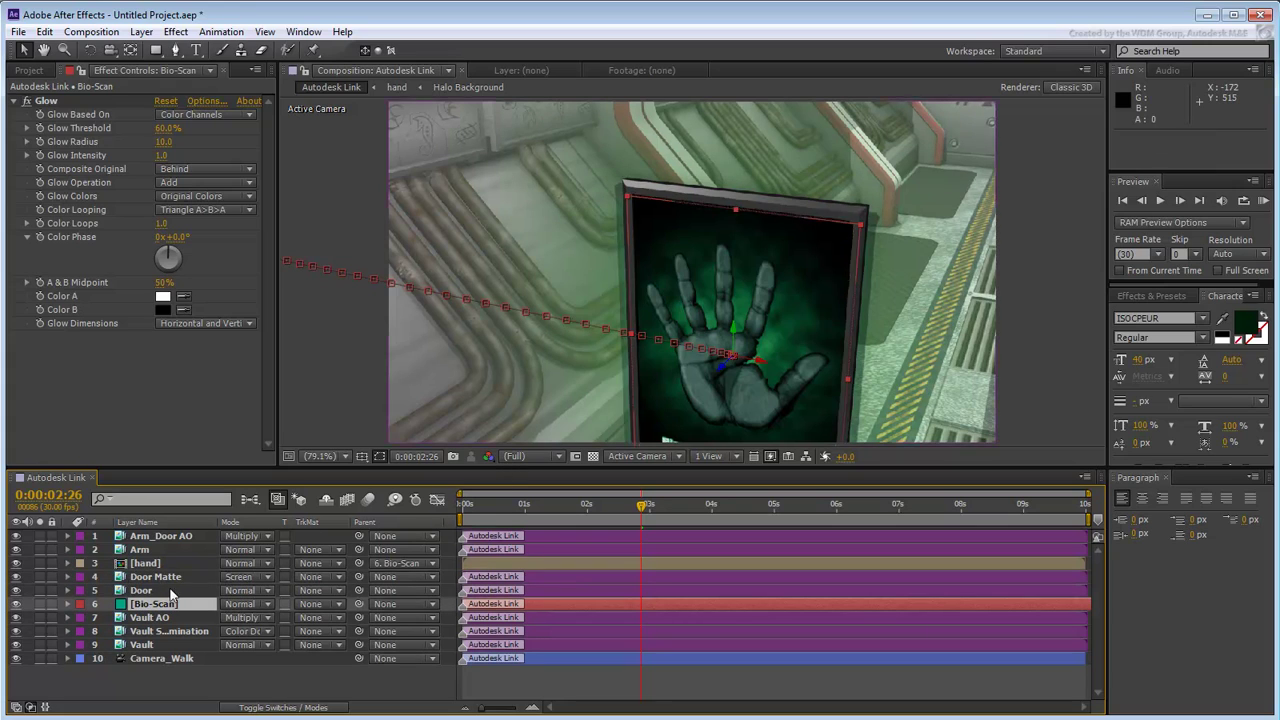
left_click(145, 563)
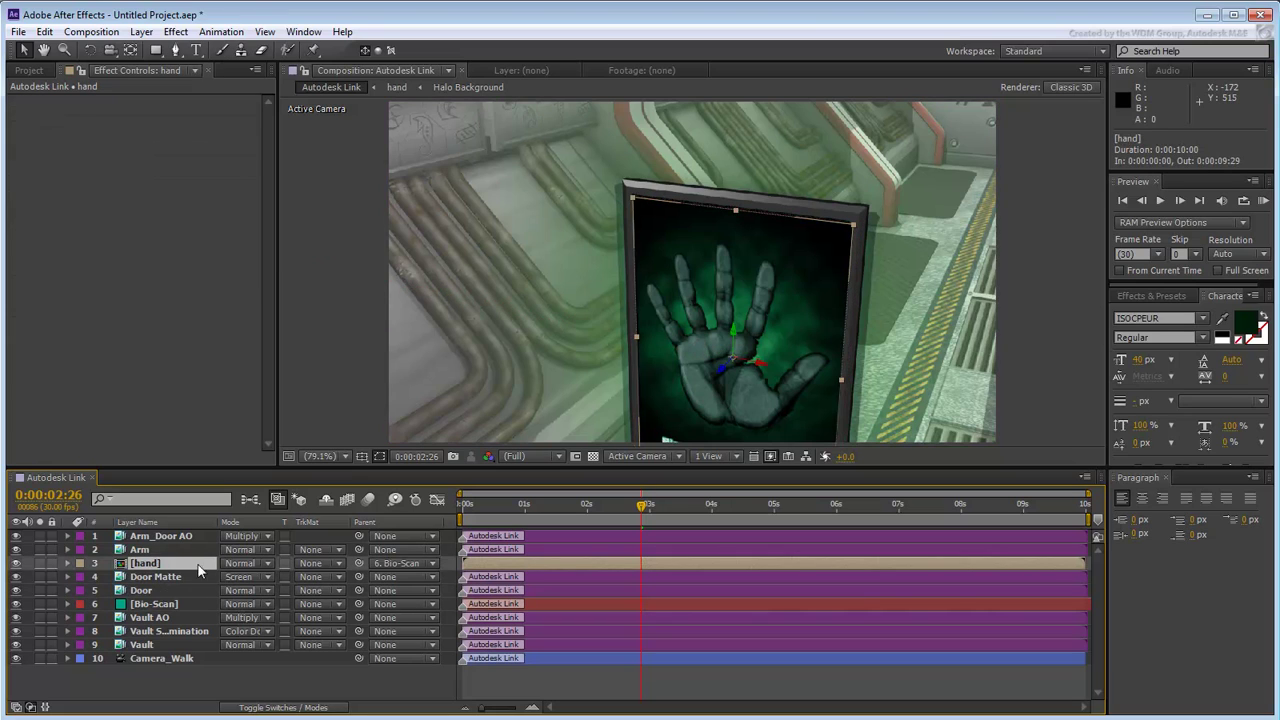
Set the hand layer's blending mode to Add and scrub the timeline to review the glow.
left_click(268, 568)
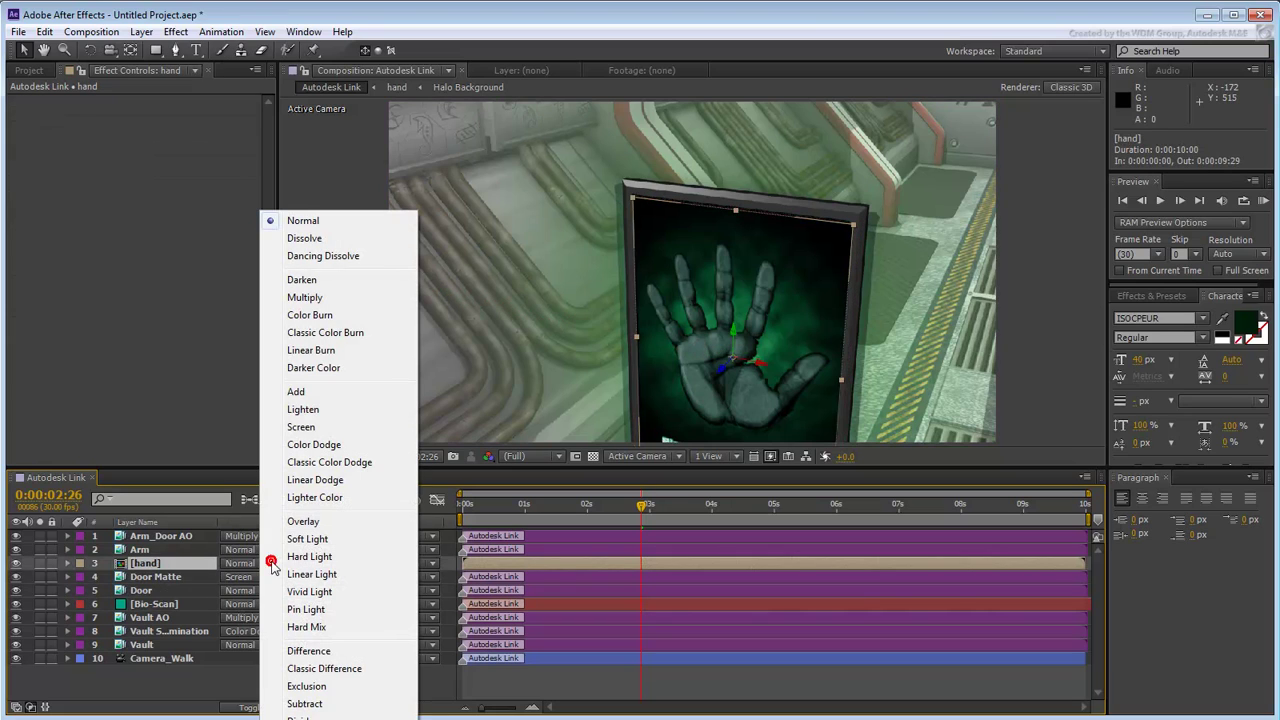
left_click(315, 393)
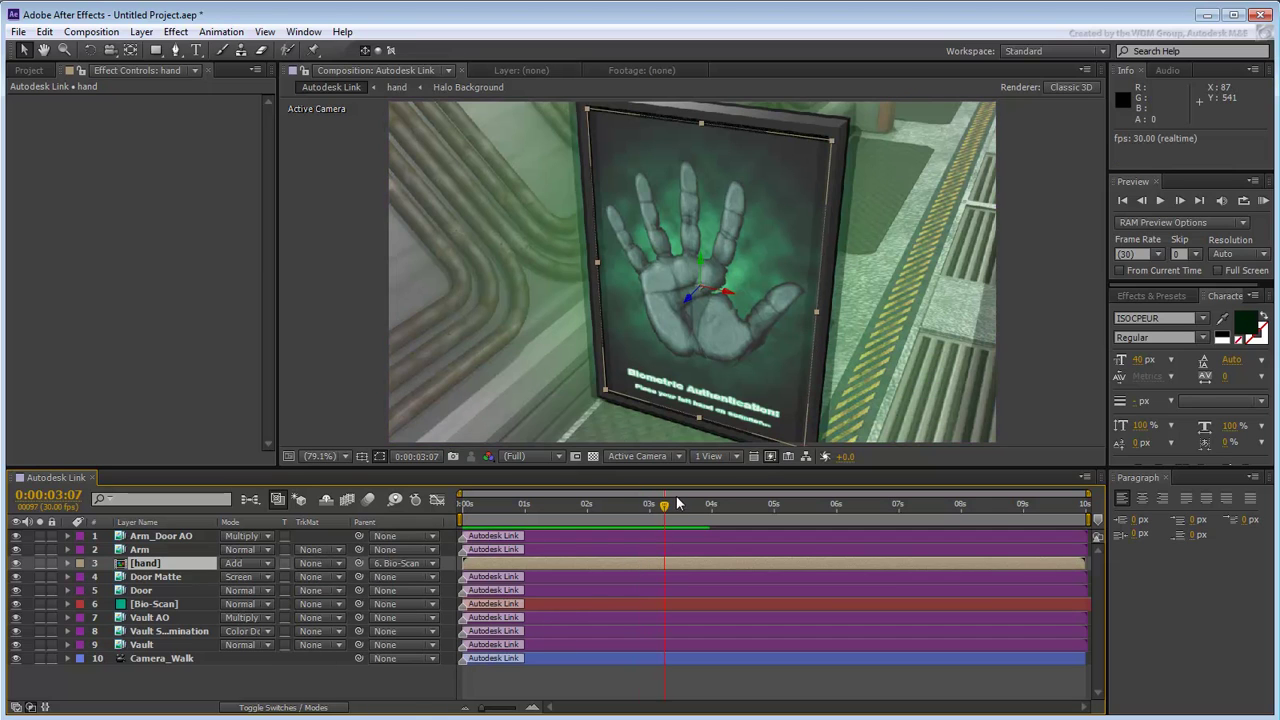
left_click_drag(661, 510, 658, 537)
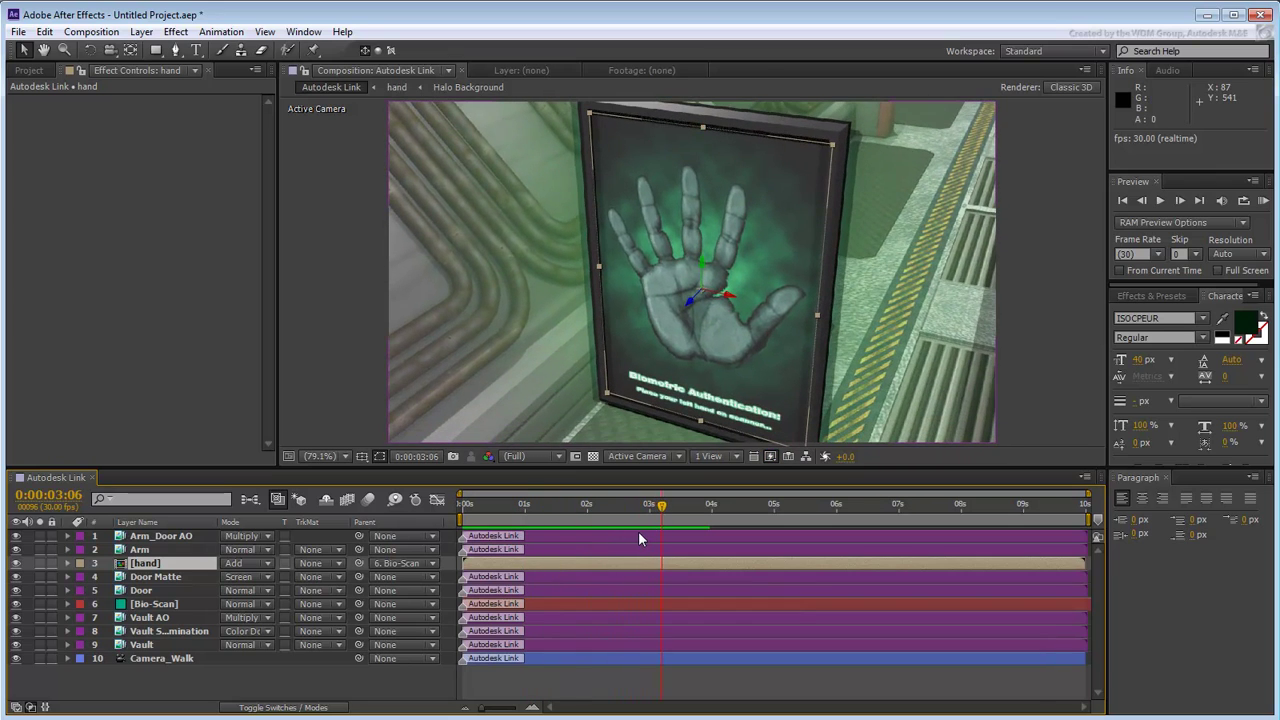